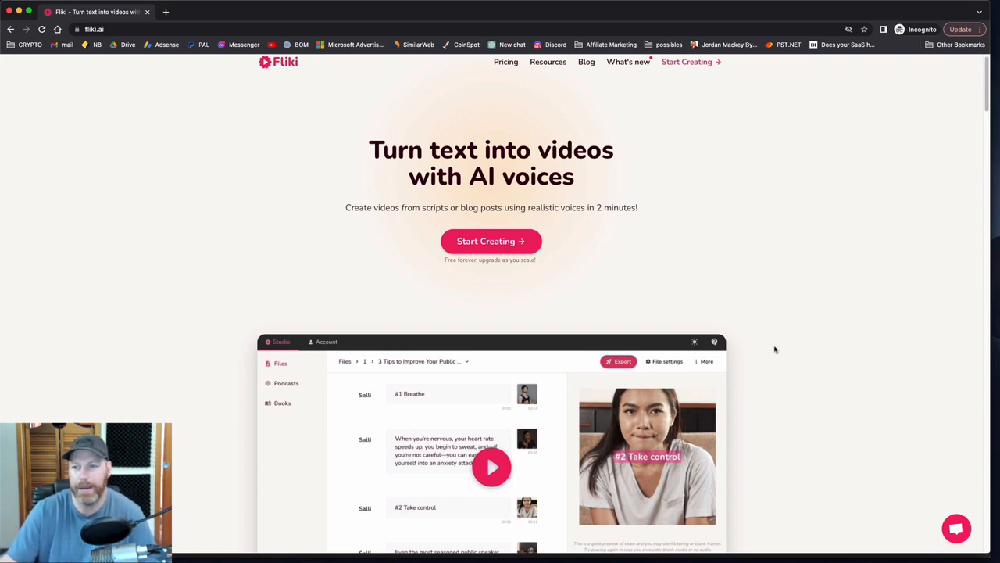
Examine the Fliki homepage's sections on blog-to-video conversion, text-to-speech voices, the stock media library and the sample videos.
scroll(770, 364, "down", 8)
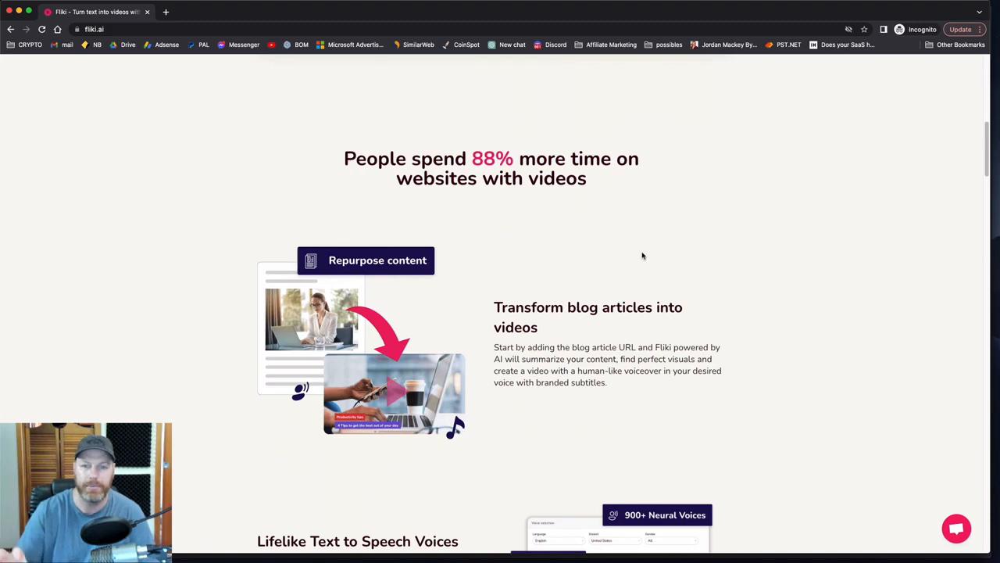
scroll(693, 281, "up", 2)
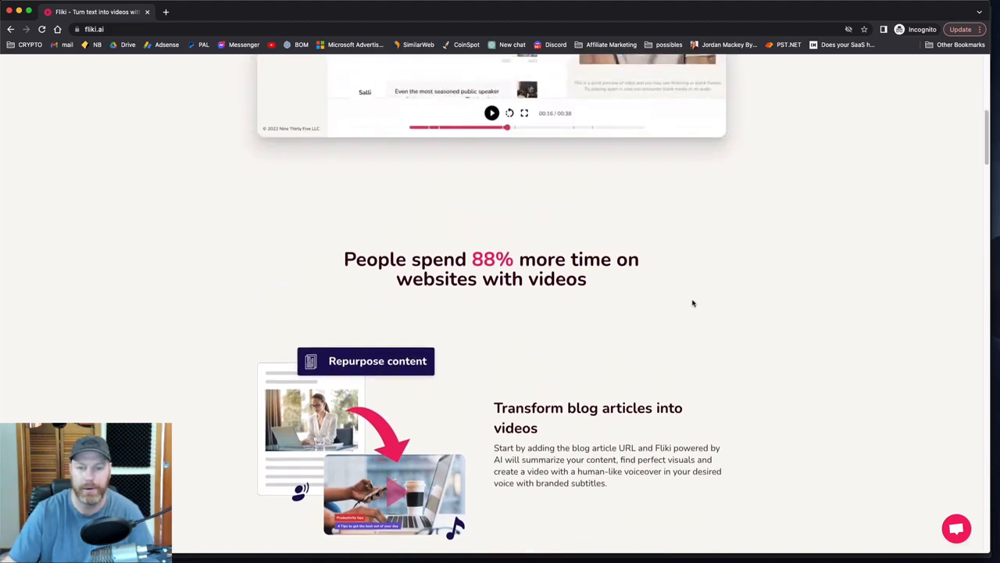
scroll(719, 328, "down", 5)
scroll(754, 356, "down", 4)
scroll(754, 356, "up", 4)
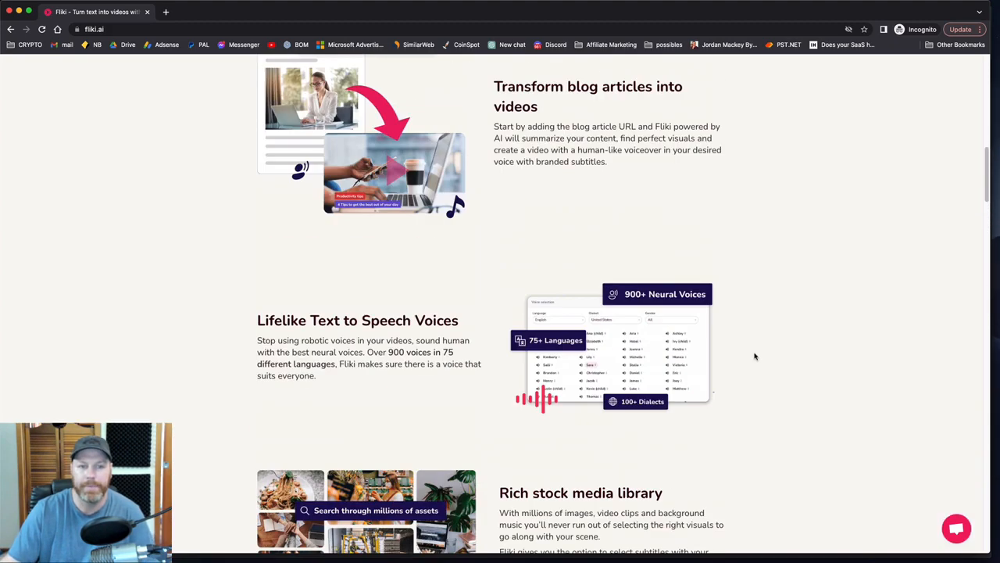
scroll(755, 354, "down", 1)
scroll(748, 390, "up", 2)
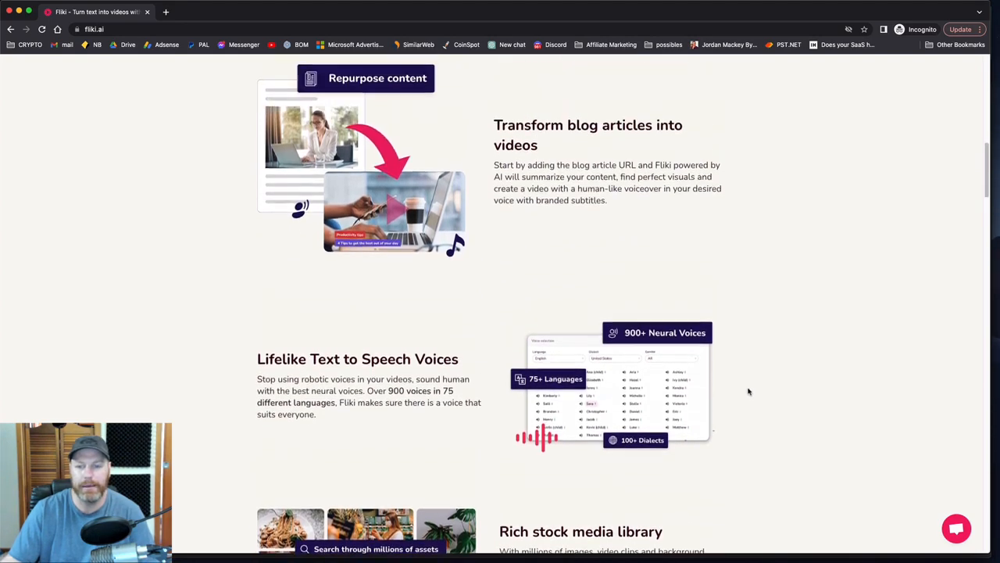
scroll(748, 391, "down", 2)
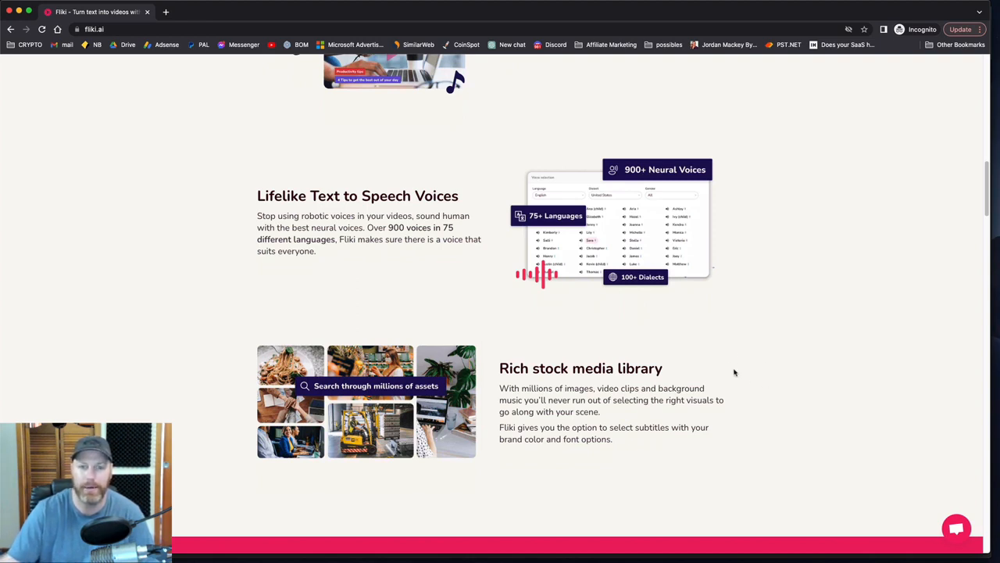
scroll(733, 377, "down", 3)
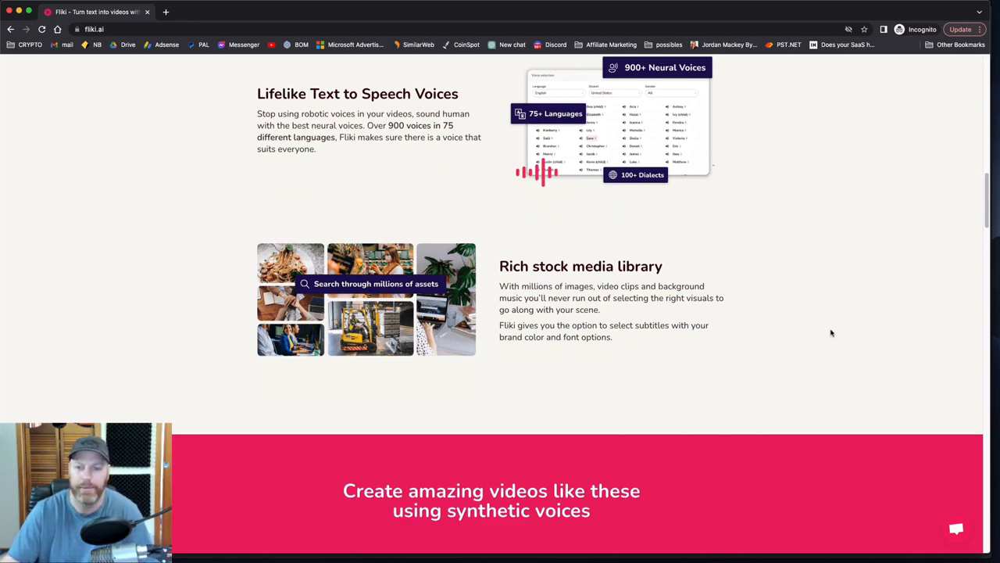
scroll(728, 289, "down", 3)
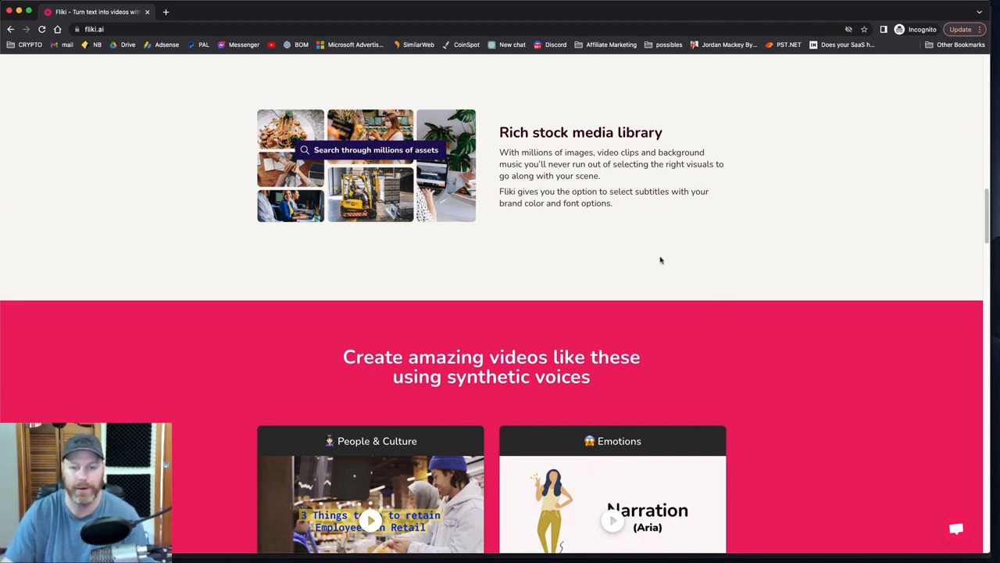
scroll(739, 297, "down", 5)
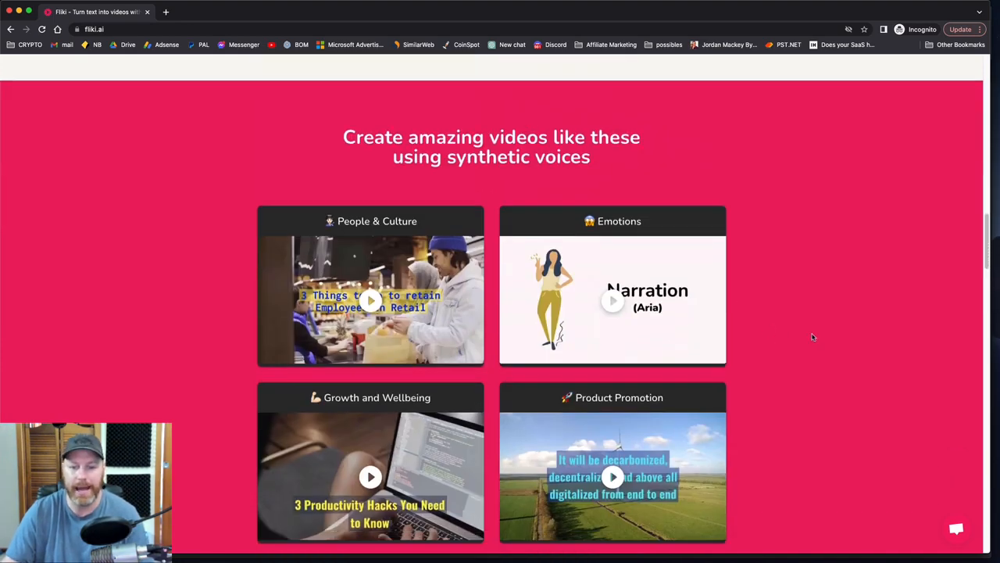
scroll(786, 395, "down", 2)
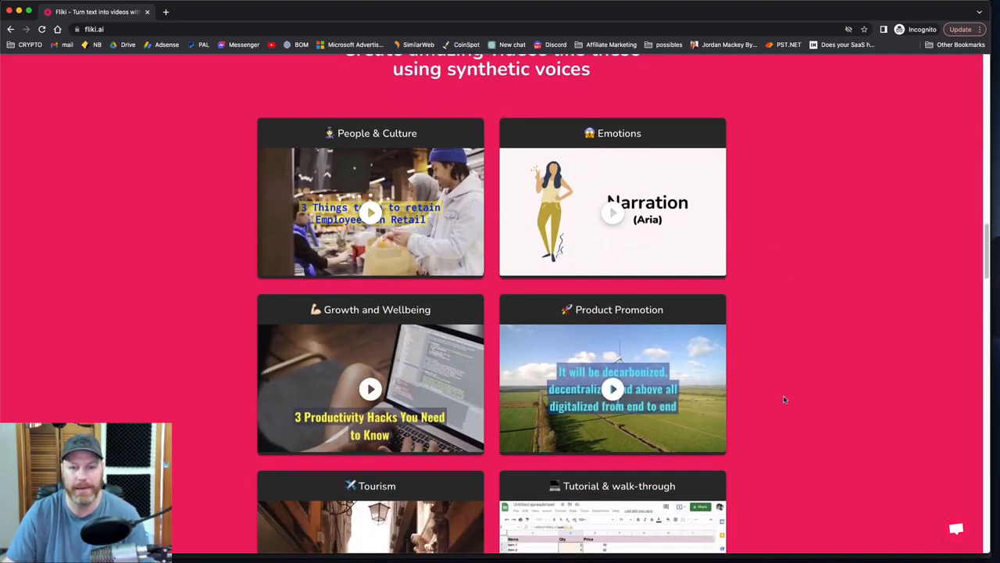
scroll(768, 399, "down", 2)
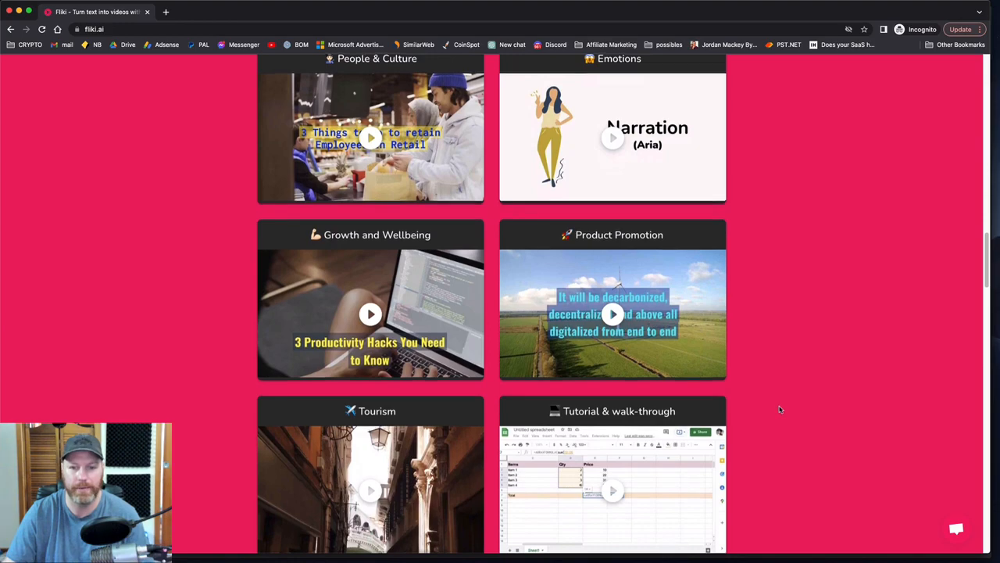
scroll(779, 411, "down", 10)
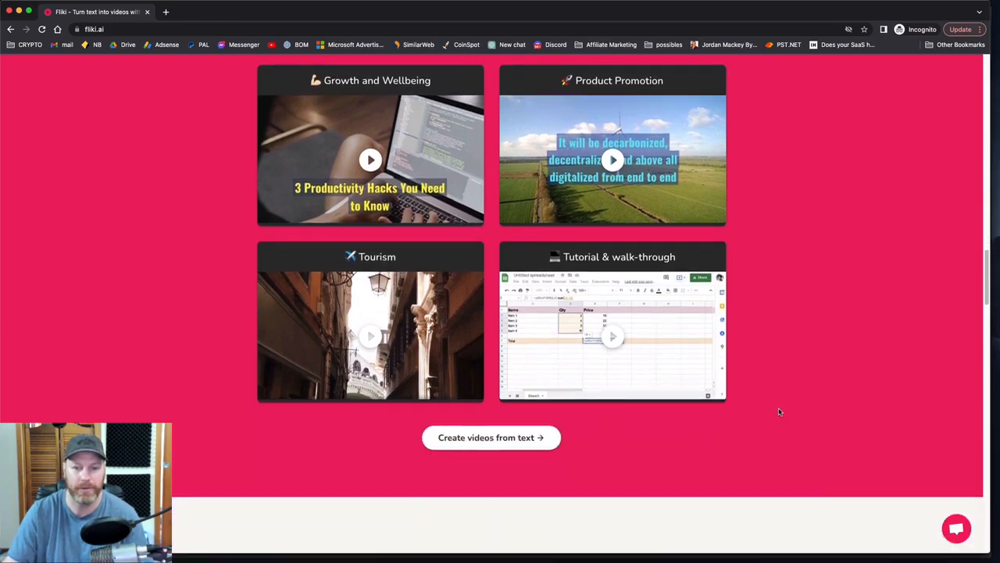
scroll(779, 412, "up", 3)
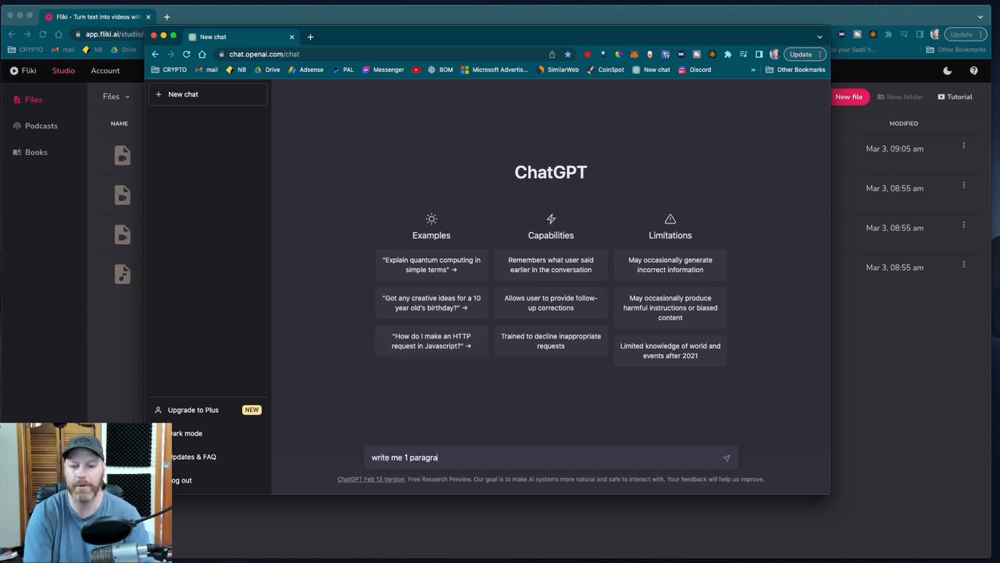
Ask ChatGPT to "write me 3 sentences on how to lose weight", replacing the one-paragraph wording in the prompt.
key("BackSpace")
key("BackSpace")
key("BackSpace")
key("BackSpace")
key("BackSpace")
key("BackSpace")
key("BackSpace")
key("BackSpace")
key("BackSpace")
type("3 sen")
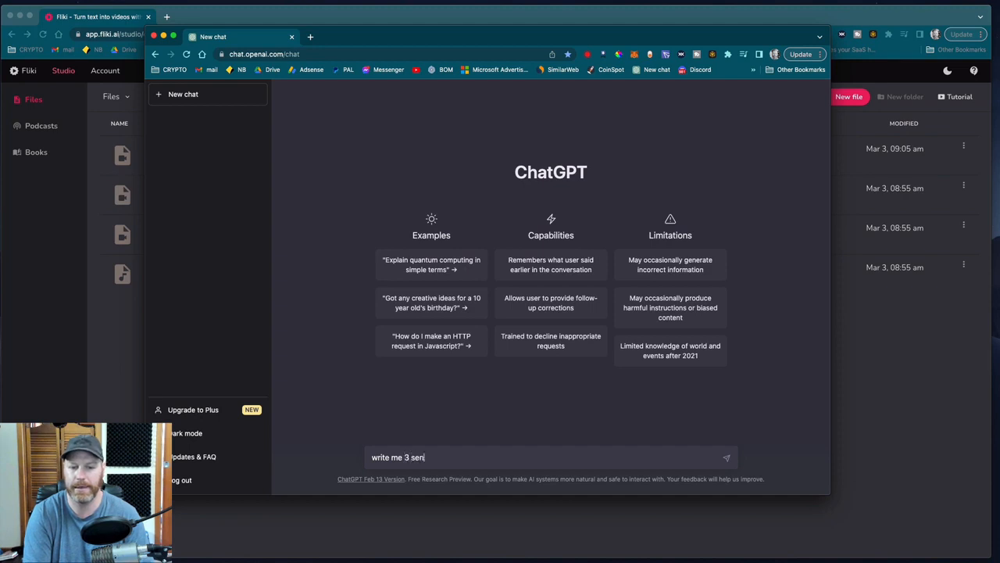
type("tences on h")
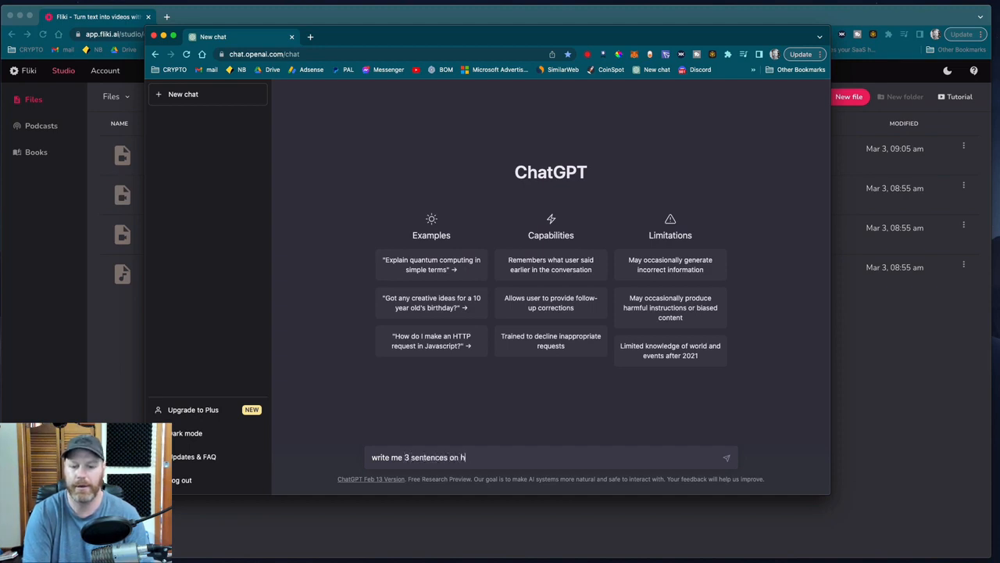
type("ow to lose we")
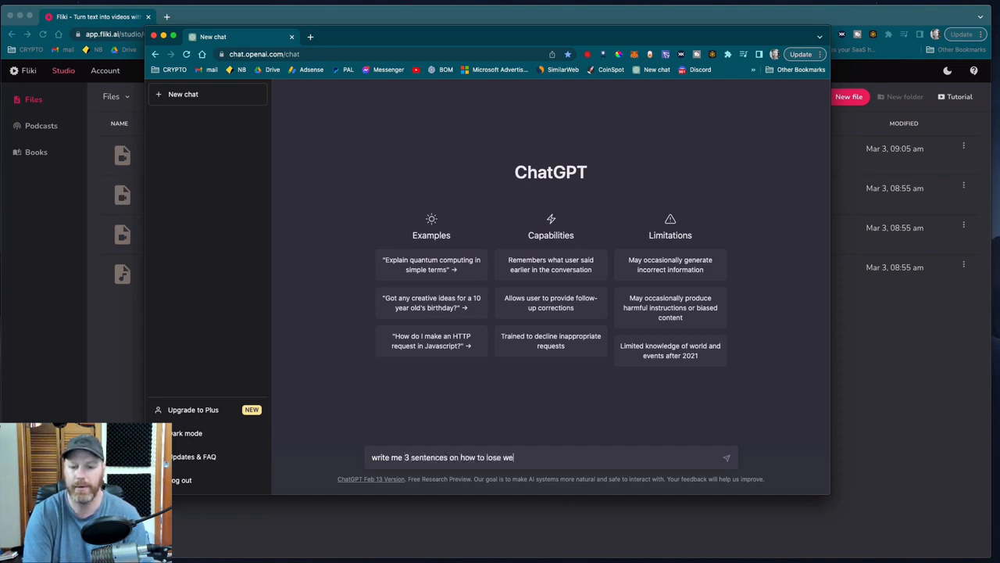
type("ight")
key("Return")
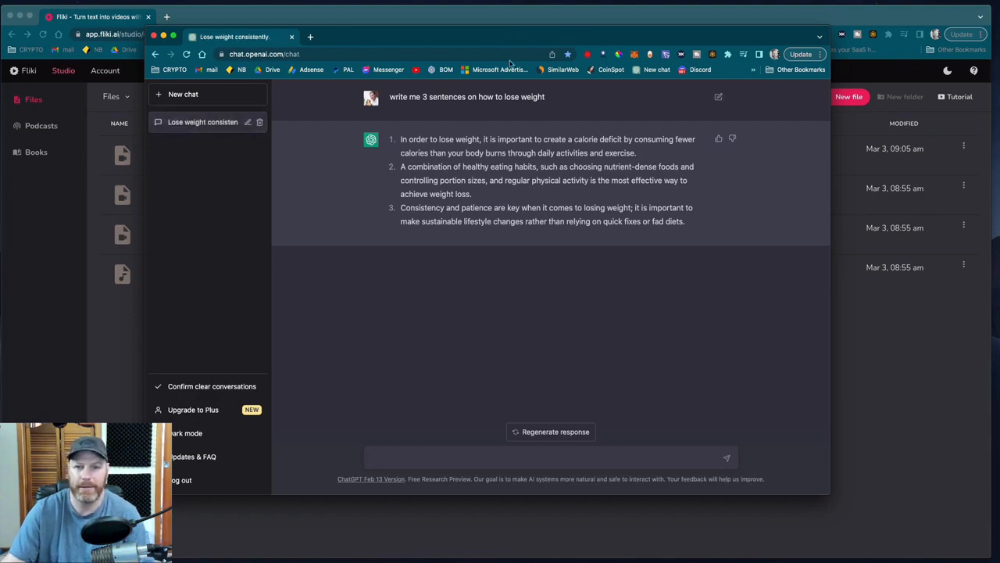
Move the ChatGPT window aside and create a new English video file in Fliki named "Weight Loss Video 1".
left_click_drag(558, 40, 566, 39)
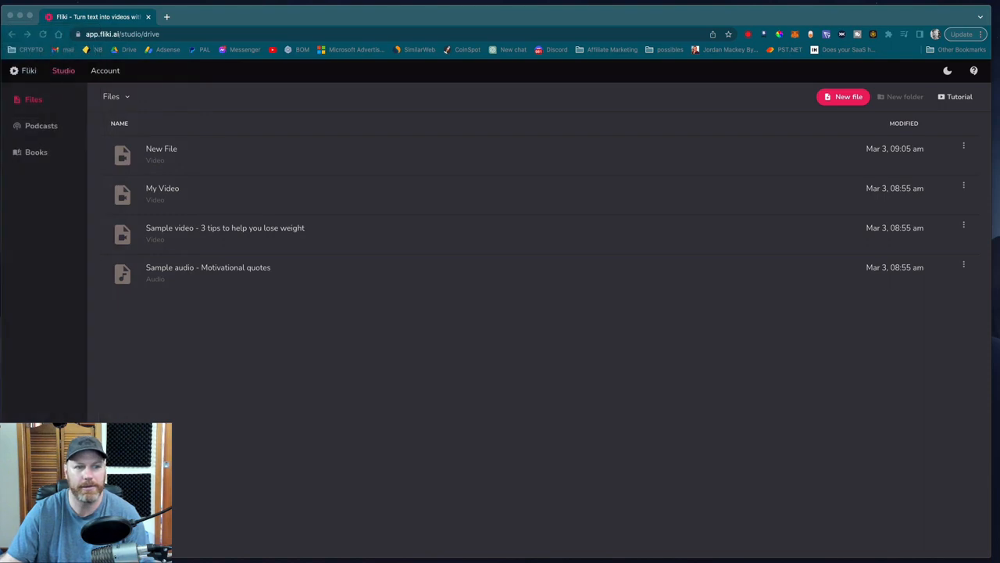
left_click(849, 99)
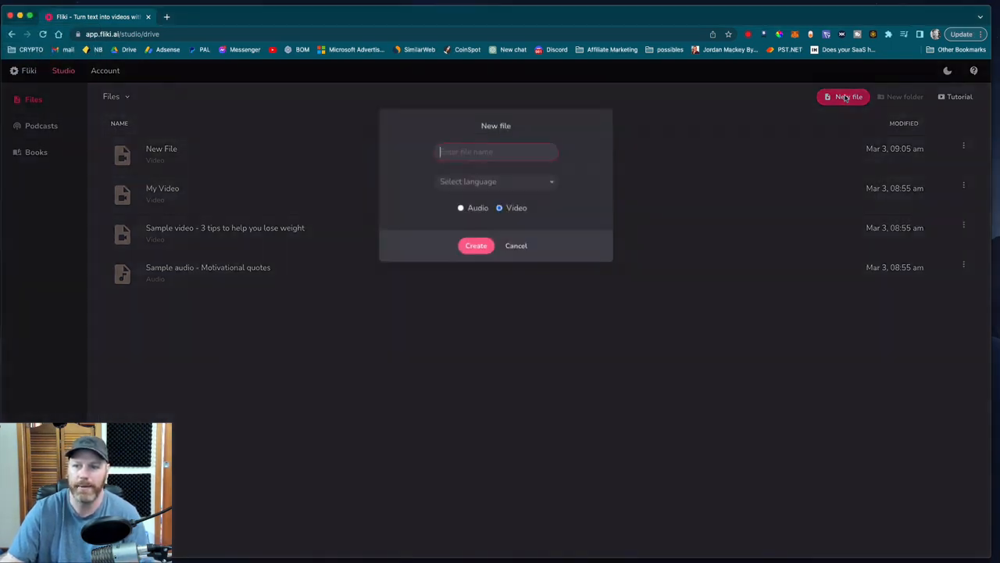
type("Weigh")
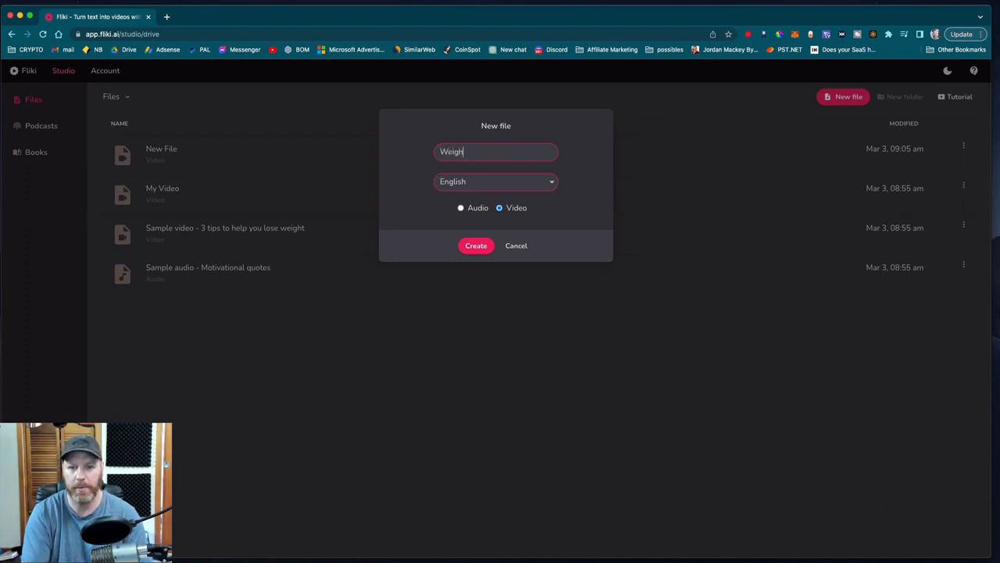
type("t Loss Video ")
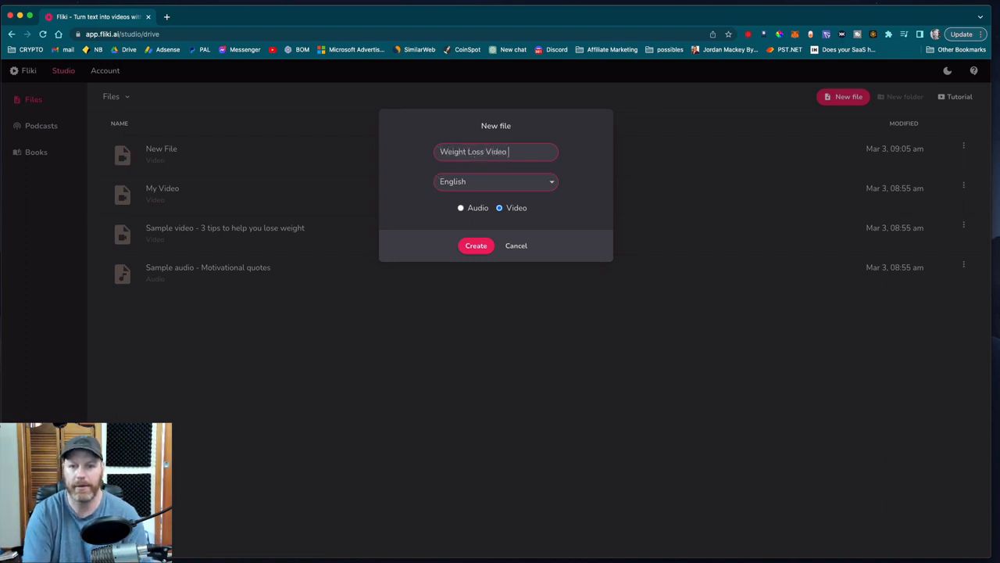
type("1")
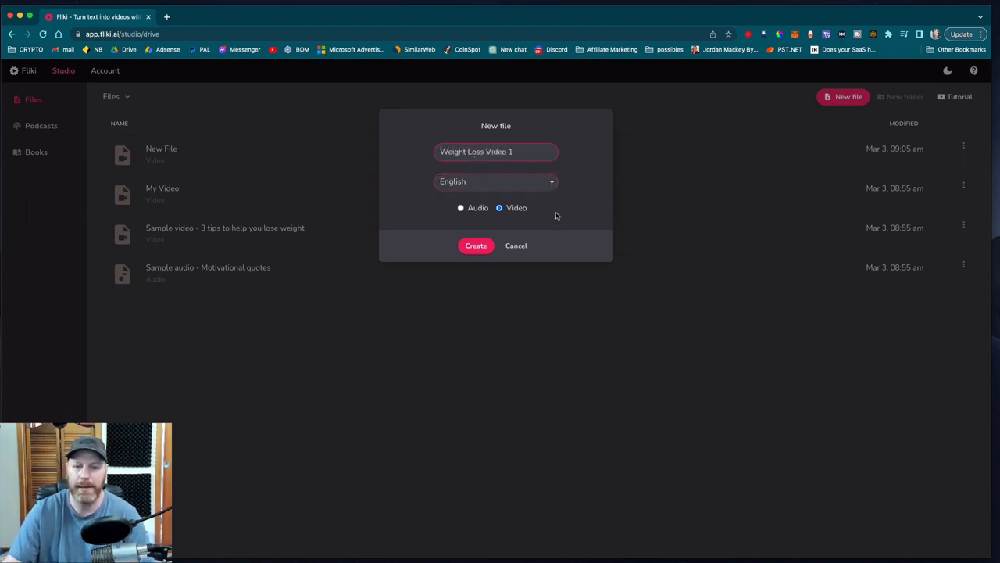
left_click(460, 208)
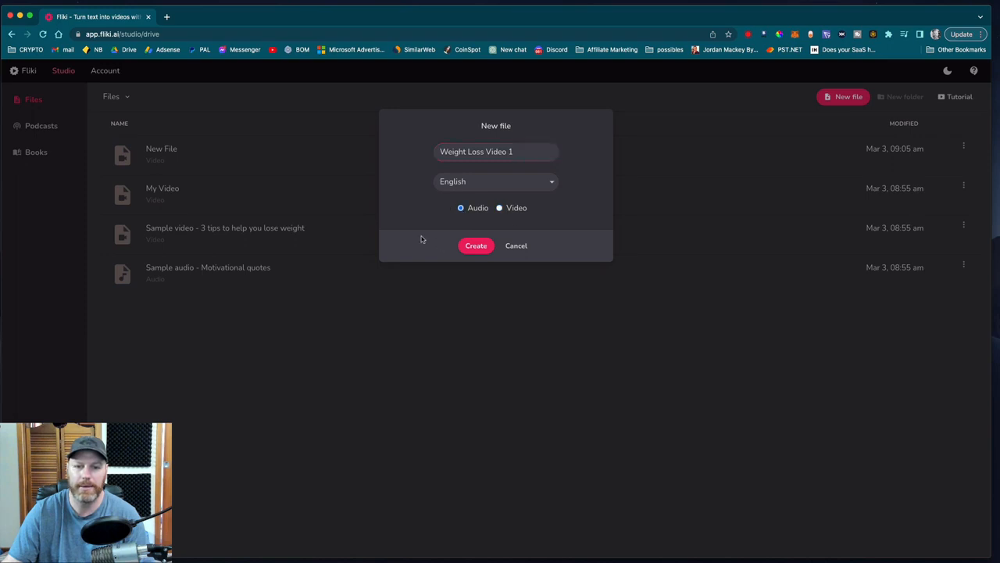
left_click(499, 208)
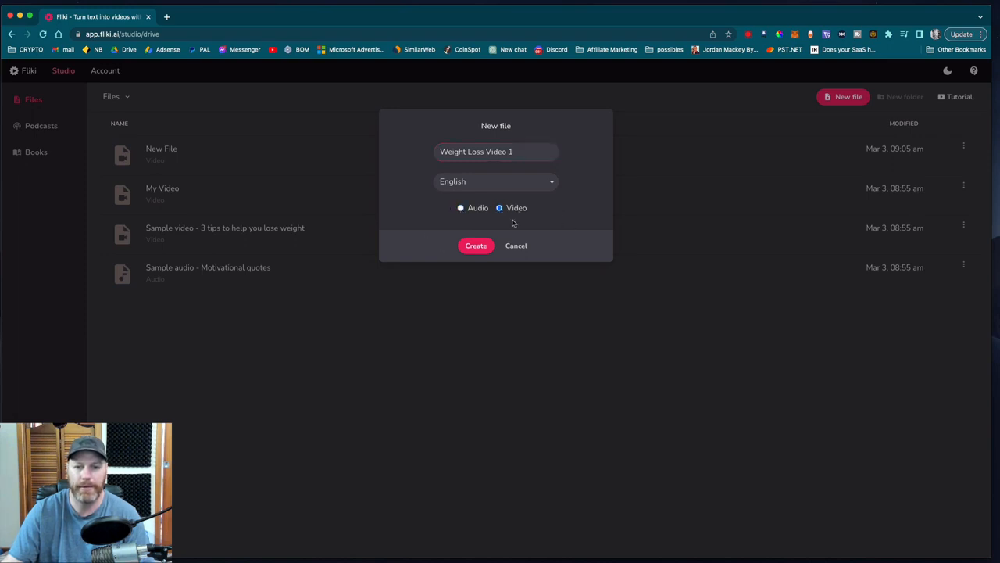
left_click(477, 247)
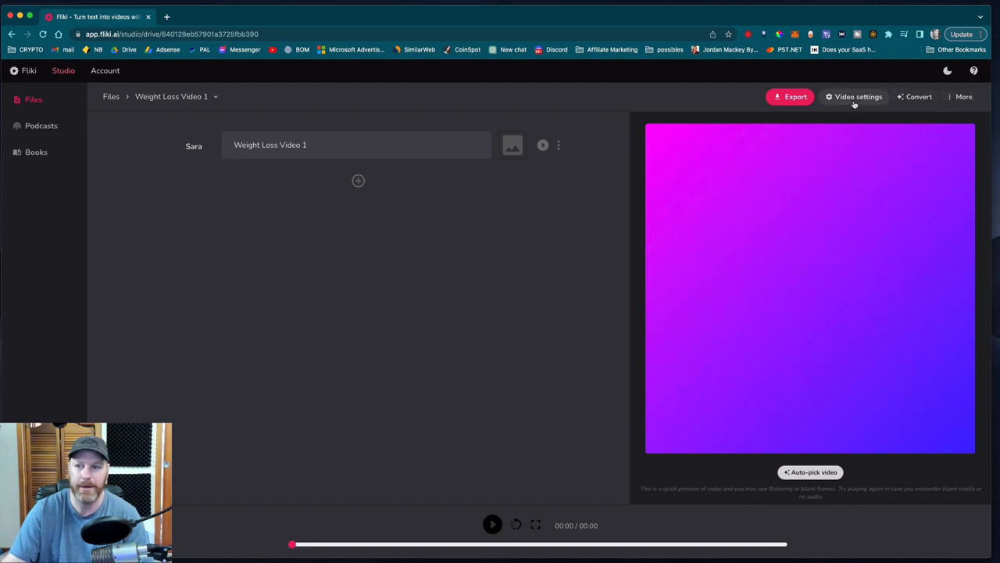
Set the video size to Landscape (YouTube, Facebook, Twitter, LinkedIn) and save the video settings.
left_click(854, 99)
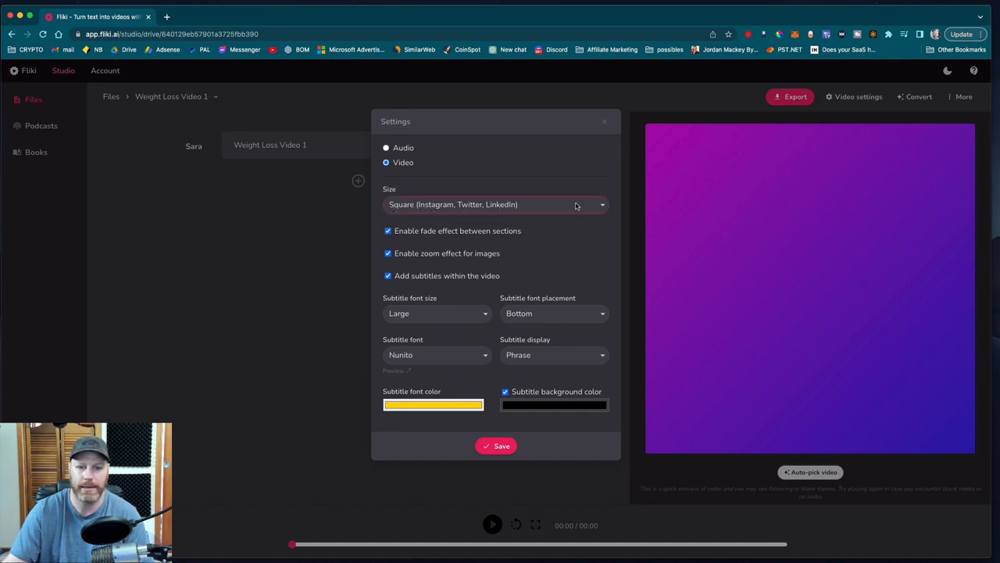
left_click(578, 206)
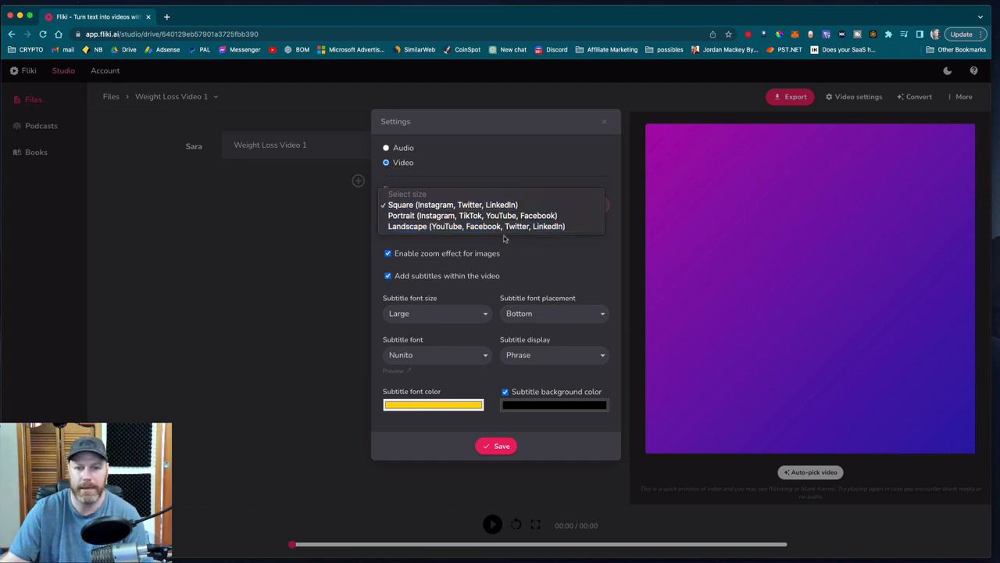
left_click(457, 227)
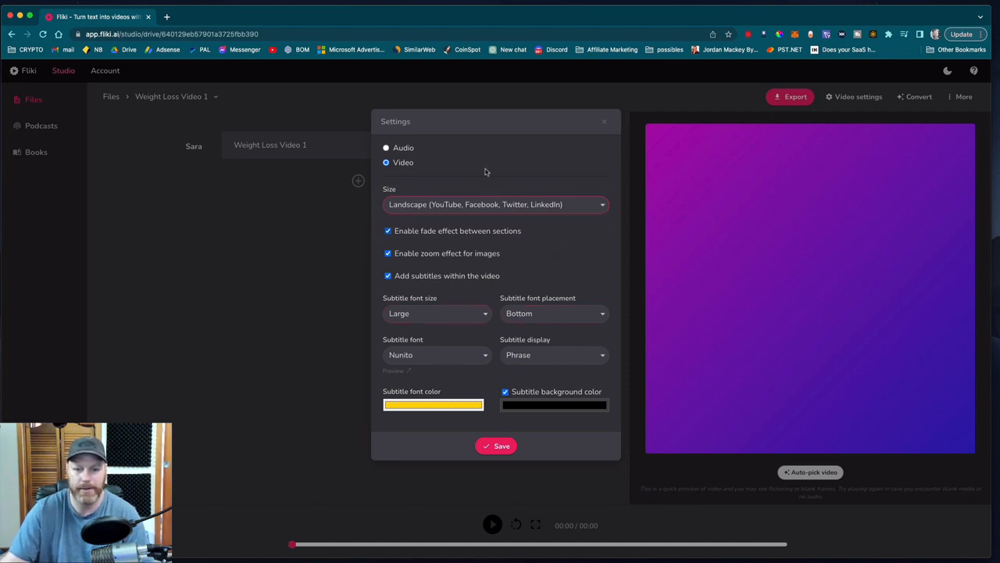
left_click(509, 453)
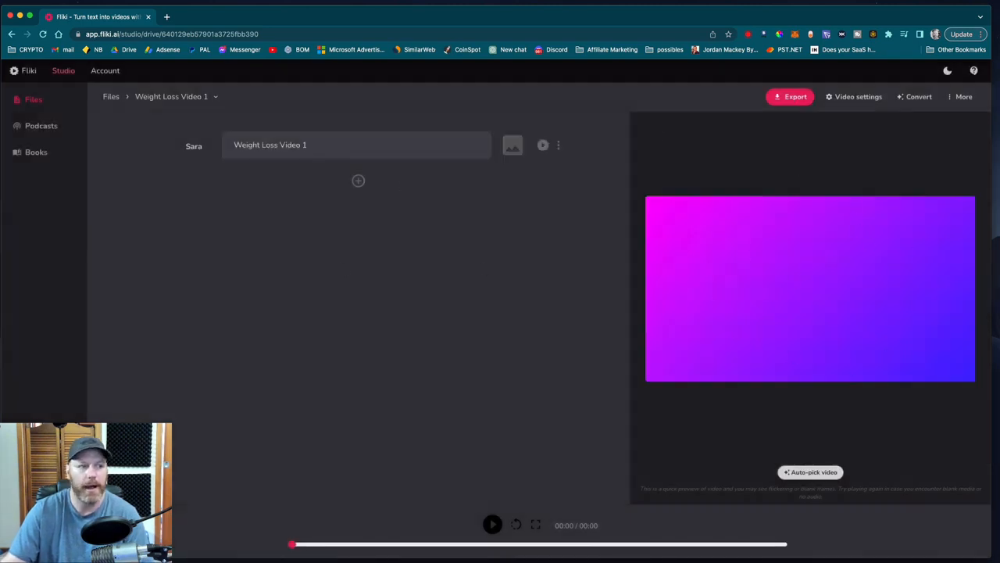
Bring the ChatGPT window back and ask it to give an intro sentence in the same conversation.
left_click_drag(1, 156, 663, 122)
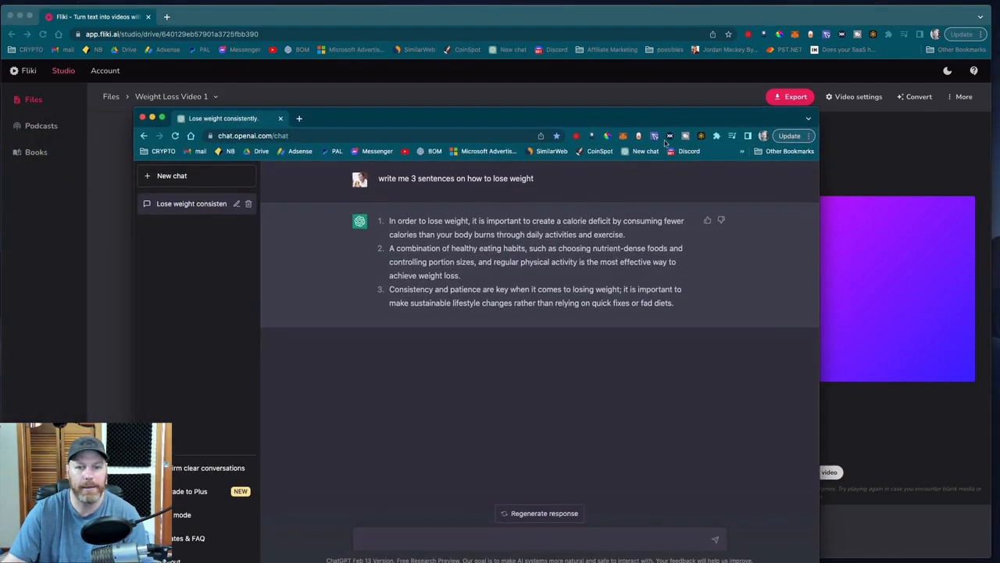
left_click_drag(628, 236, 390, 221)
key("super+c")
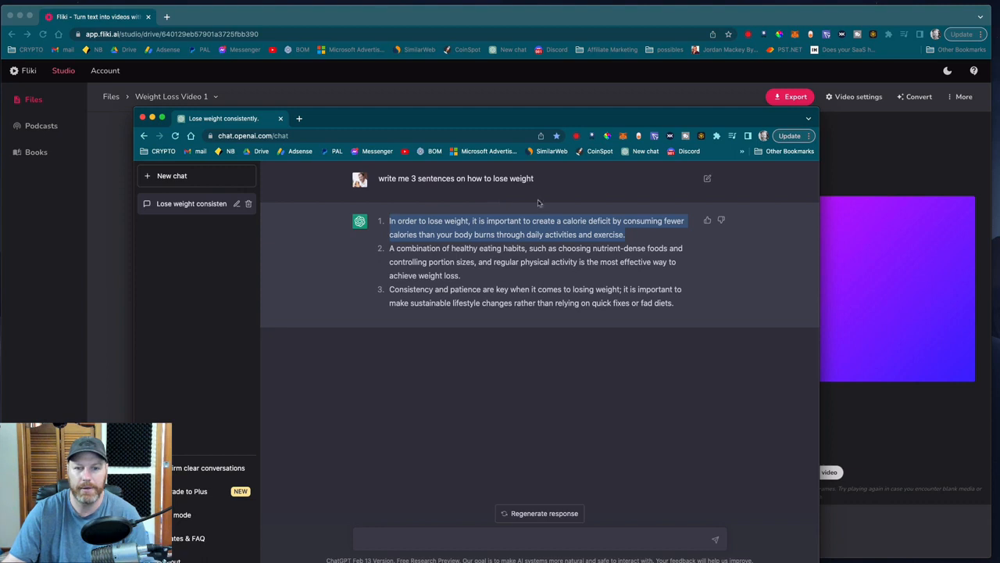
left_click(414, 539)
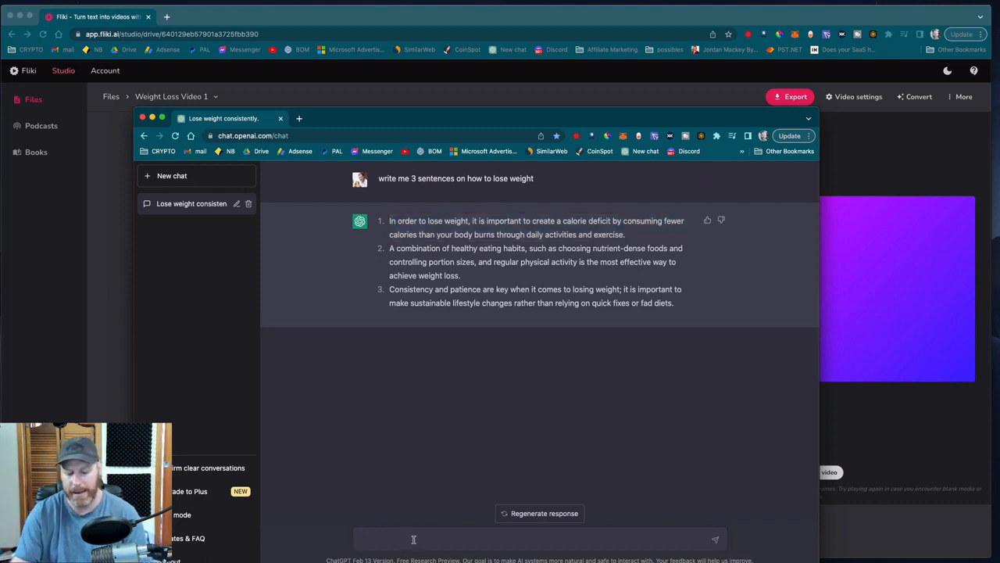
type("give me an intro sent")
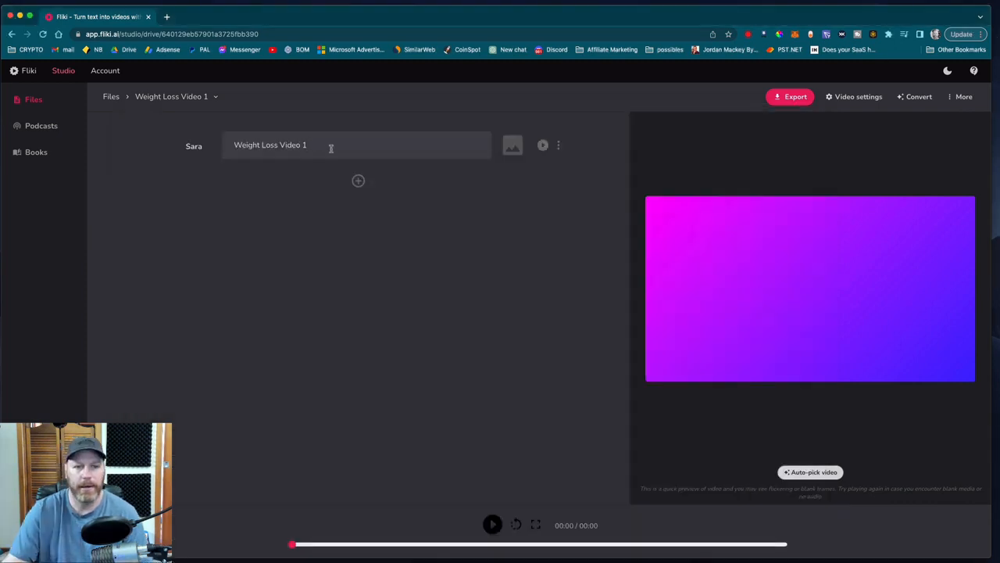
Replace the first section's text in Fliki with the copied intro sentence about obesity and effective ways to lose weight.
left_click_drag(330, 148, 231, 145)
type("With the rising prevalence of obesity and related health issues, many people are seeking effective ways to lose weight and maintain a healthy lifestyle.")
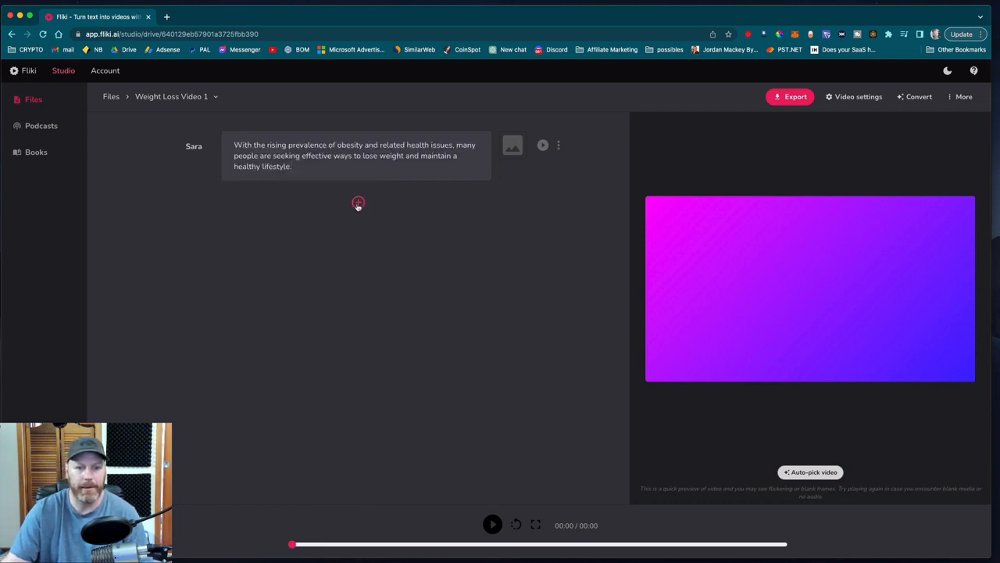
Add a second section that starts with "1." followed by the copied ChatGPT sentence about creating a calorie deficit to lose weight.
left_click(358, 203)
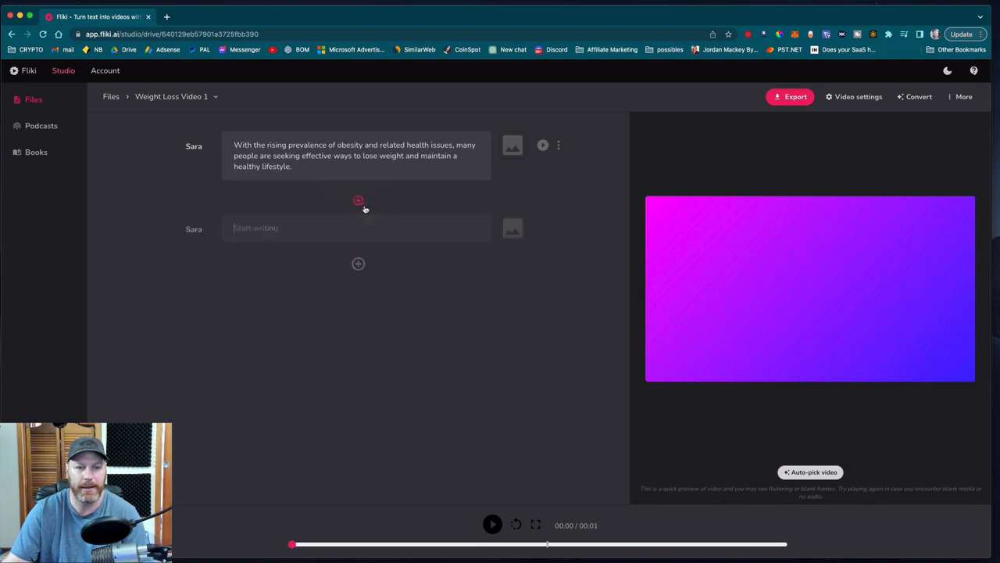
key("super+Tab")
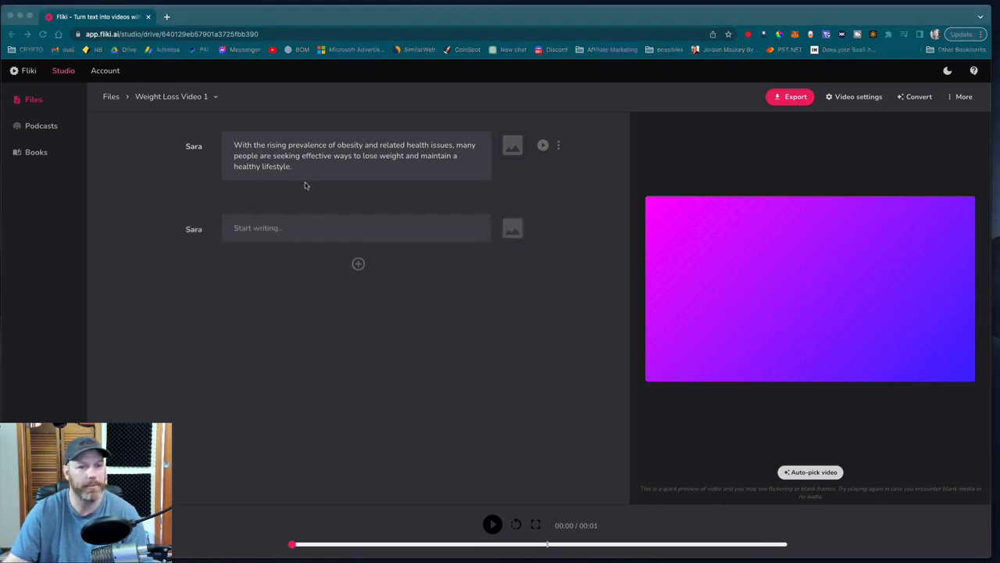
left_click(268, 227)
type("1")
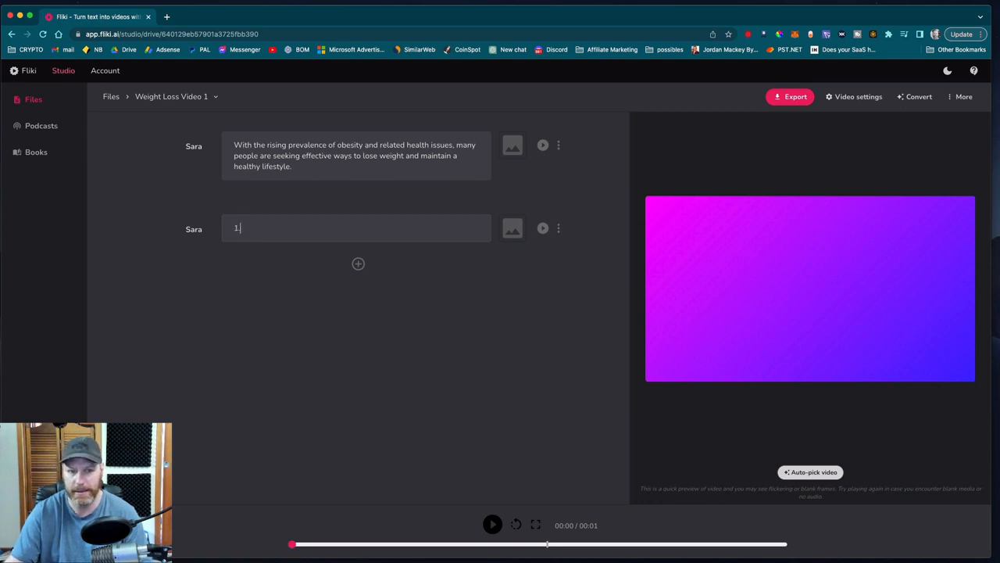
type(".")
key("Return")
key("Return")
key("super+v")
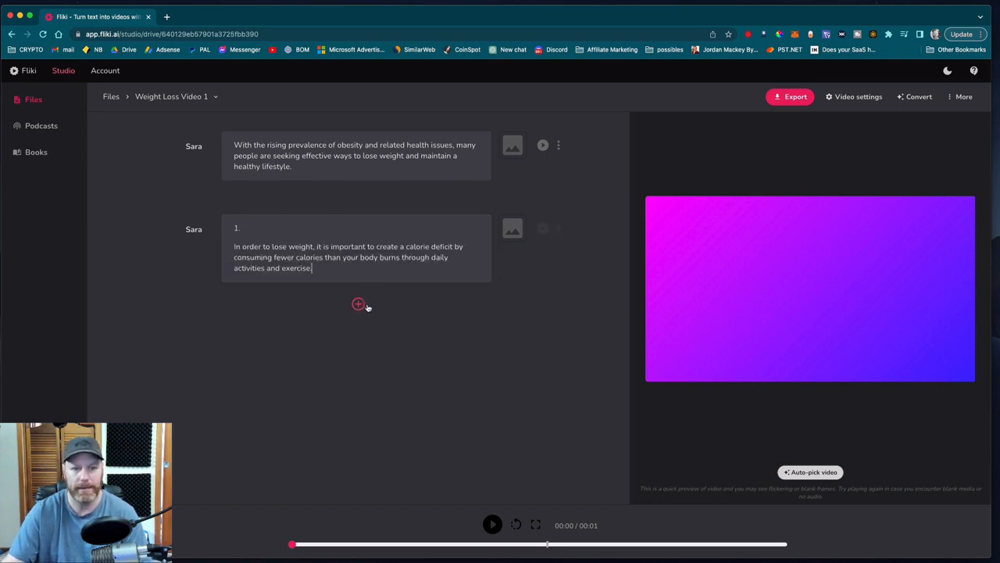
Add a third section that starts with "2." followed by the copied sentence about healthy eating habits and regular physical activity.
left_click(358, 303)
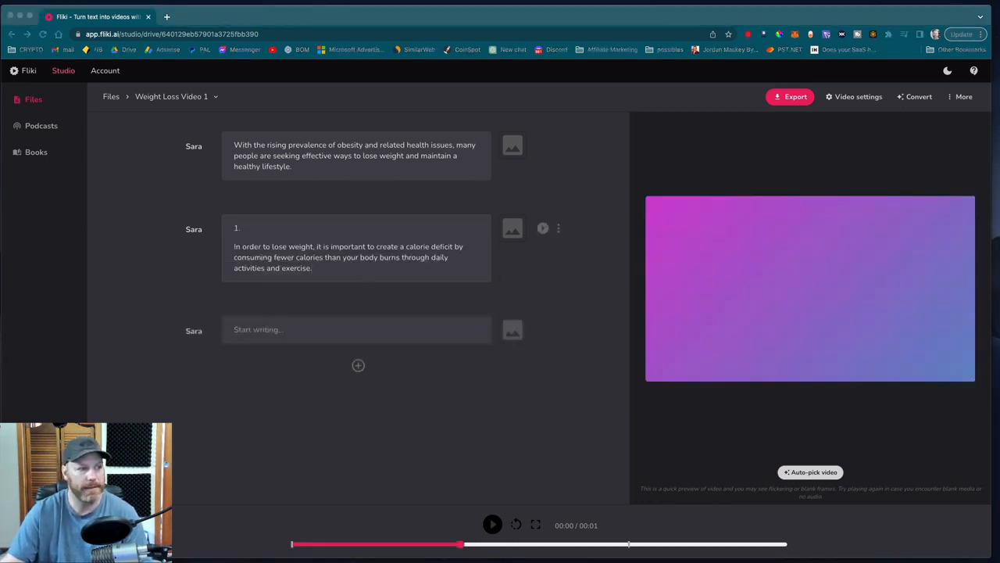
left_click(262, 330)
type("2.")
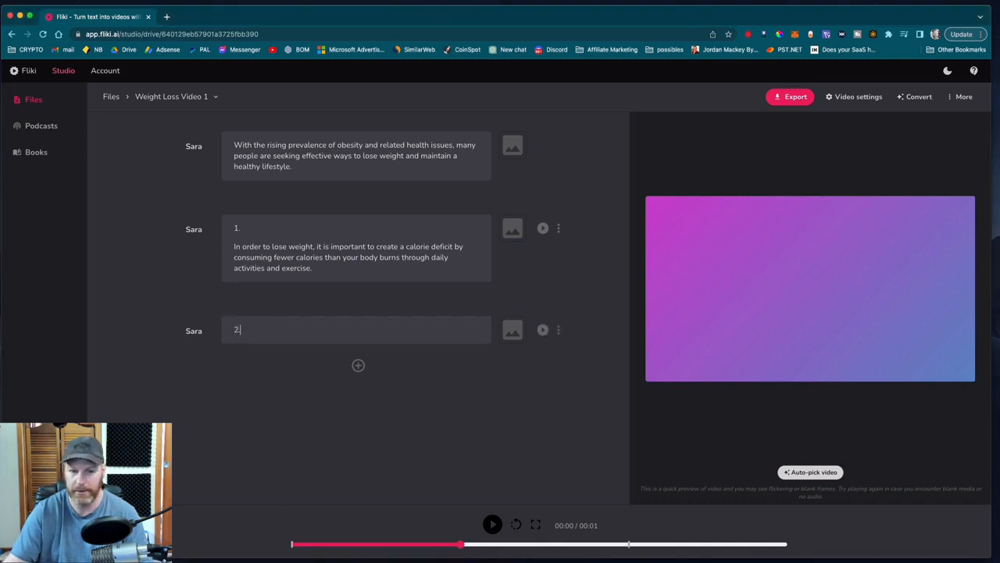
key("Return")
key("Return")
type("A combination of healthy eating habits, such as choosing nutrient-dense foods and controlling portion sizes, and regular physical activity is the most effective way to achieve weight loss.")
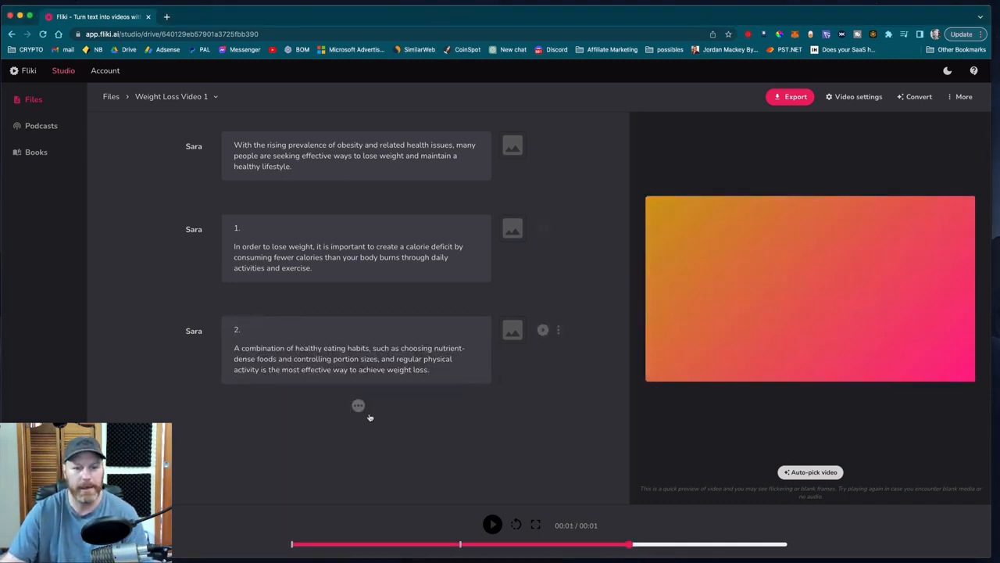
Add a fourth section containing the copied sentence about consistency and patience, without a number.
left_click(358, 403)
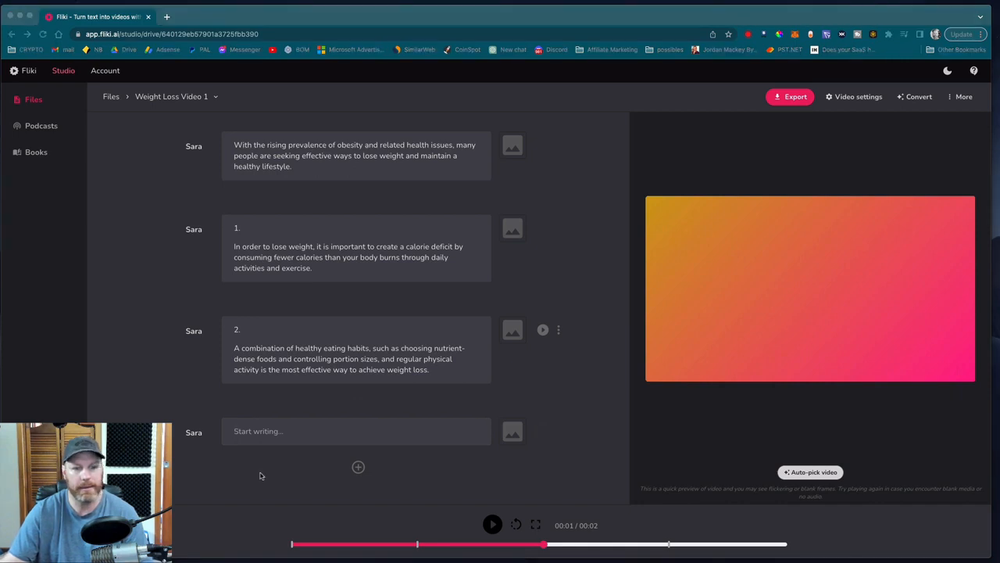
left_click(290, 435)
type("Consistency and patience are key when it comes to losing weight; it is important to make sustainable lifestyle changes rather than relying on quick fixes or fad diets.")
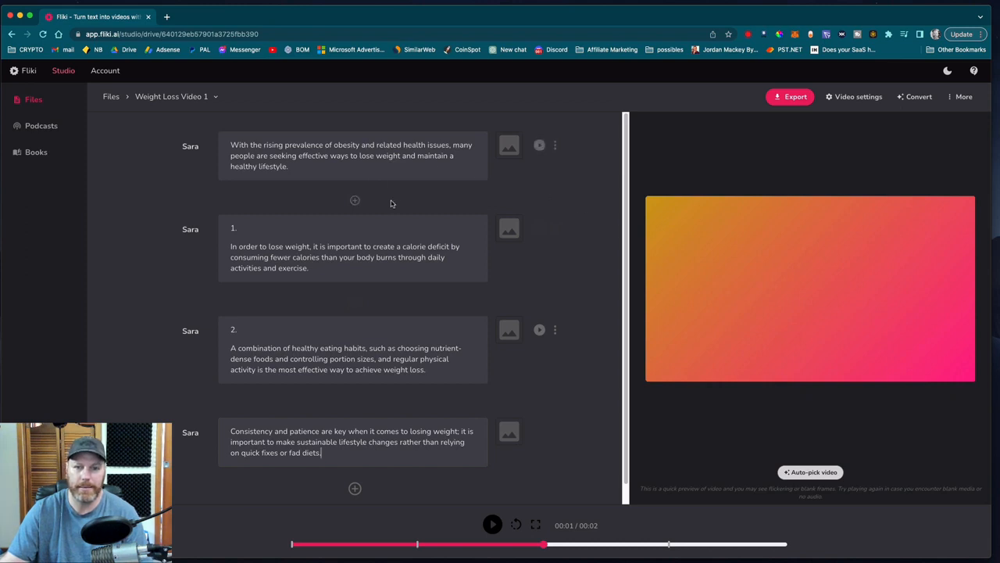
Give every section stock media, choosing the older man lifting weights from a "weight loss" video search for the intro section.
left_click(509, 147)
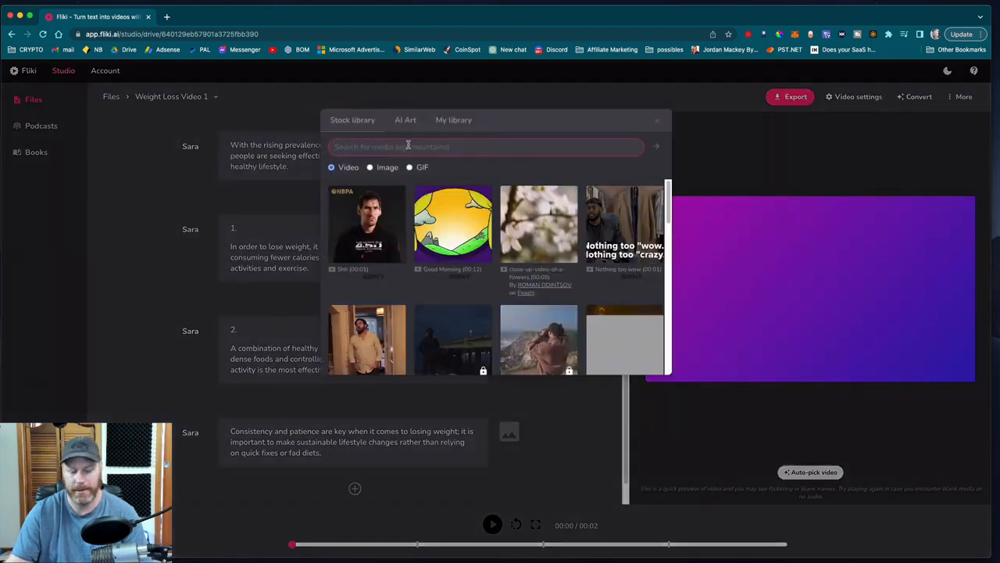
type("weight lo")
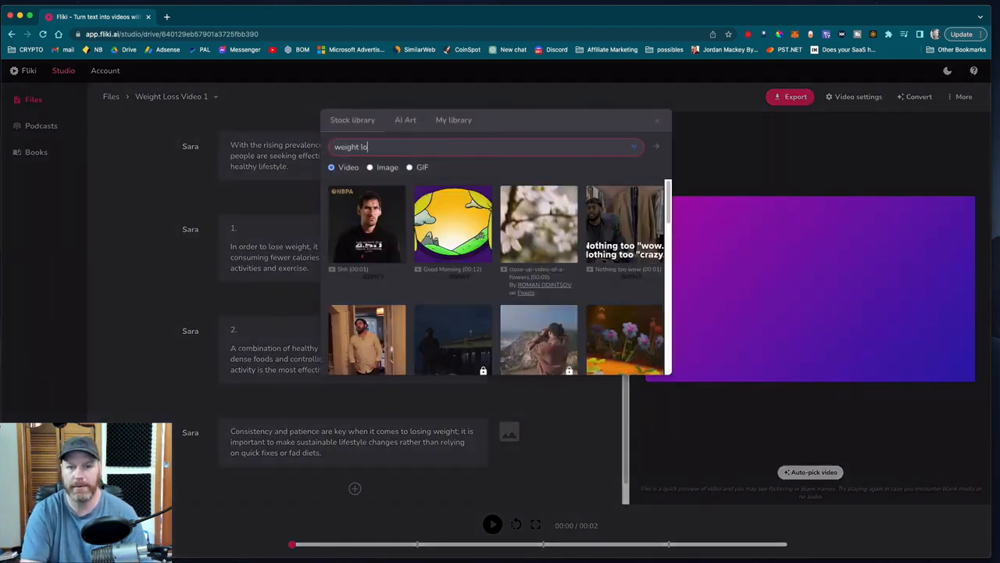
type("ss")
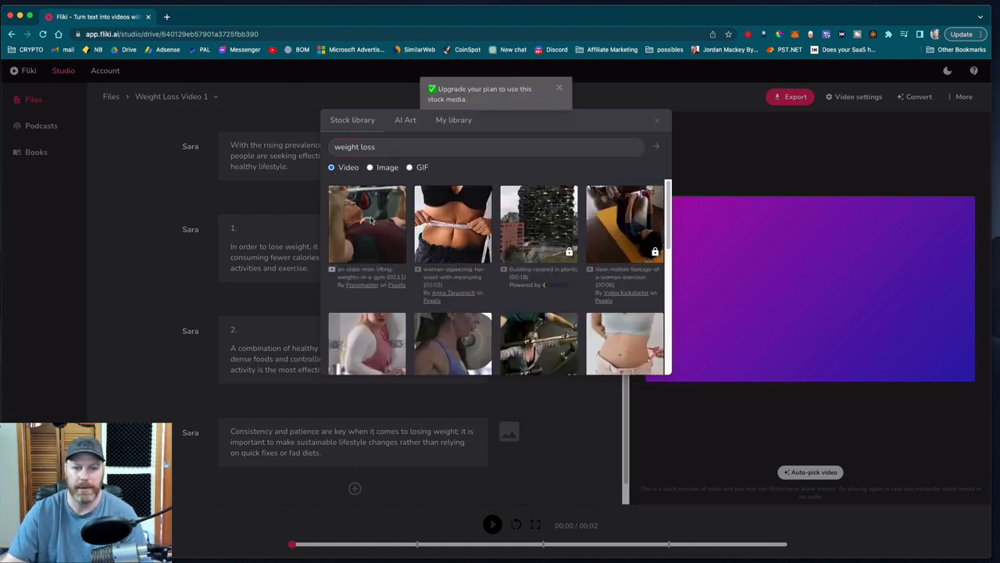
left_click(370, 221)
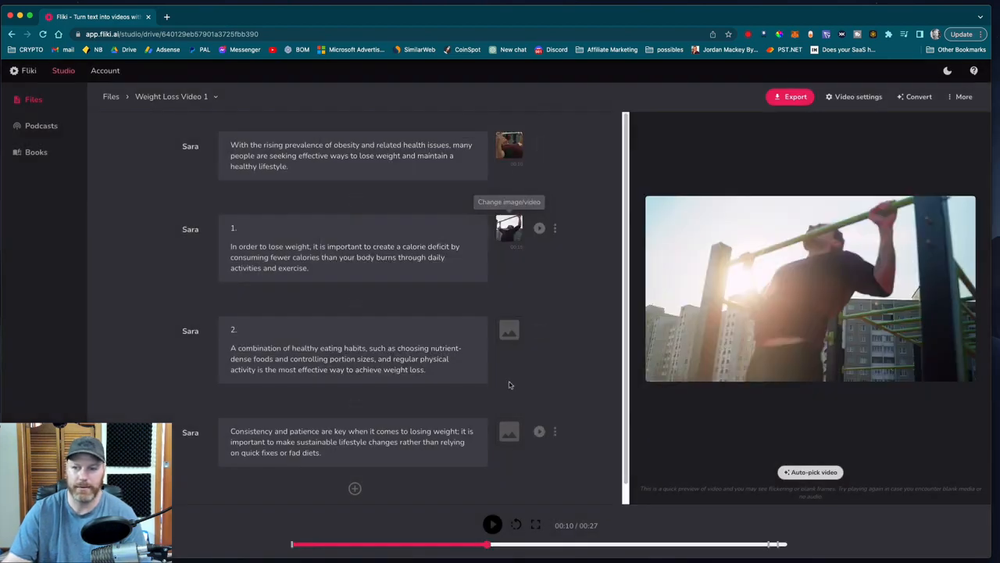
left_click(514, 333)
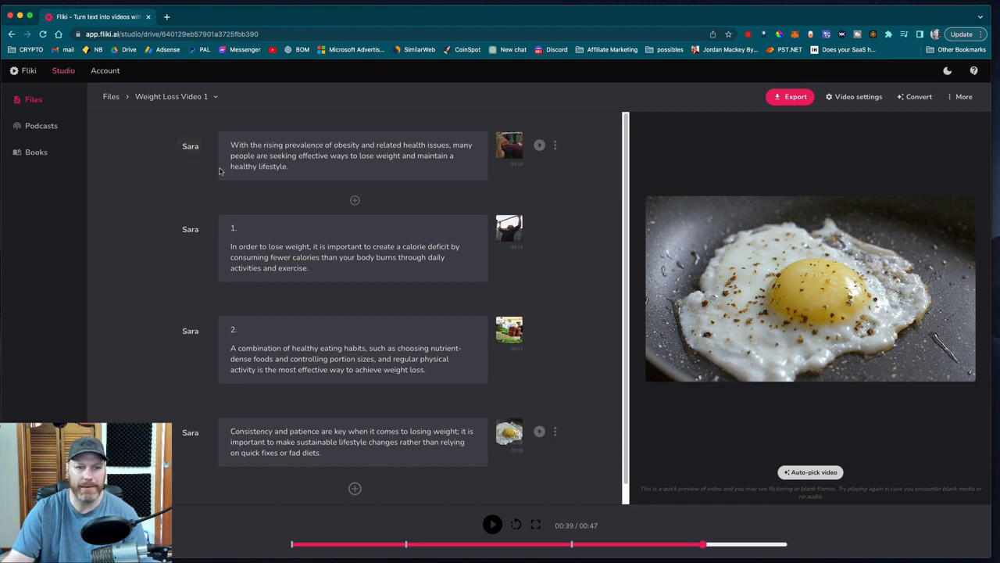
Preview the intro, sample the Davis, Eric, Natalie and Ashley voices, and apply Ashley to all the sections.
left_click(539, 146)
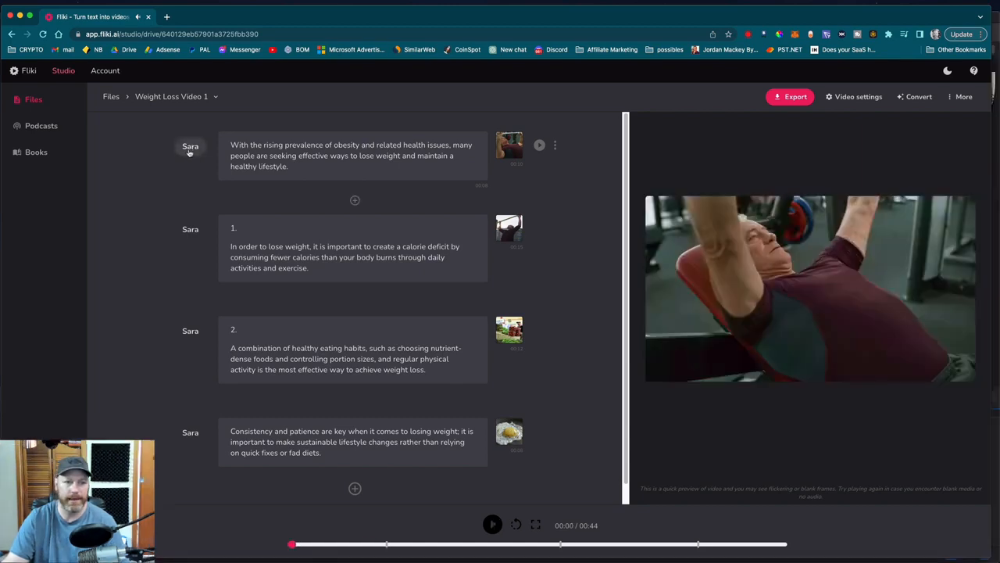
left_click(188, 150)
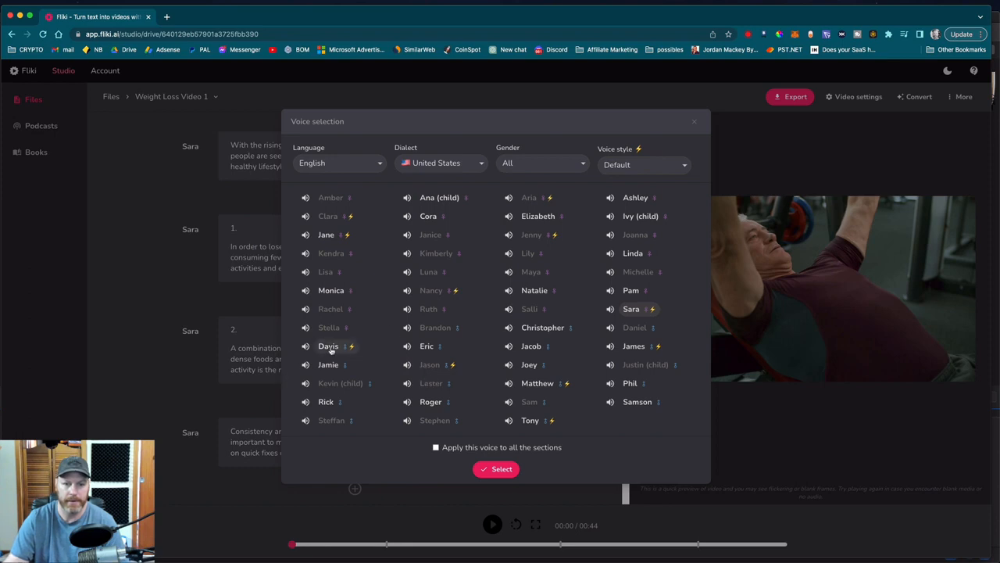
left_click(306, 346)
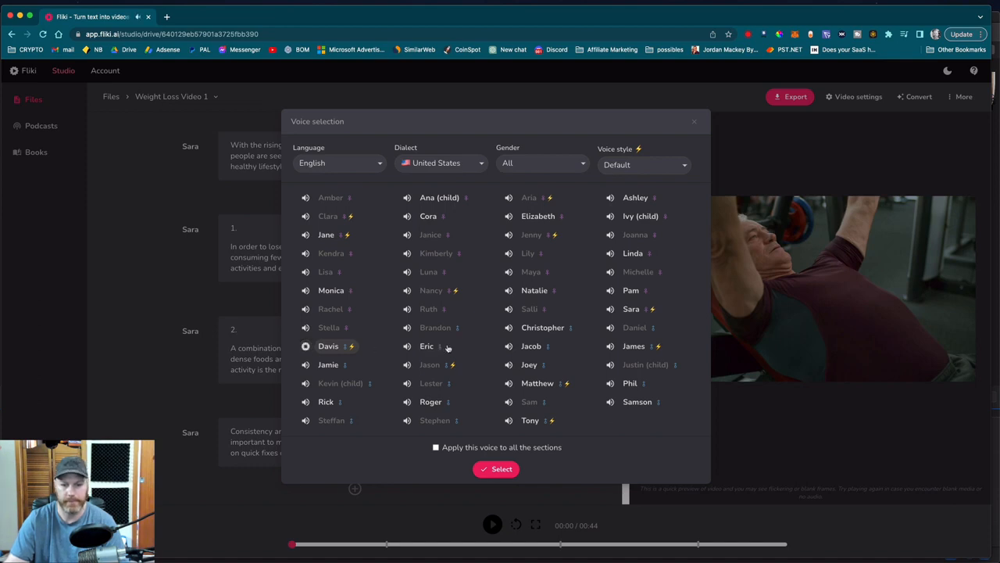
left_click(407, 347)
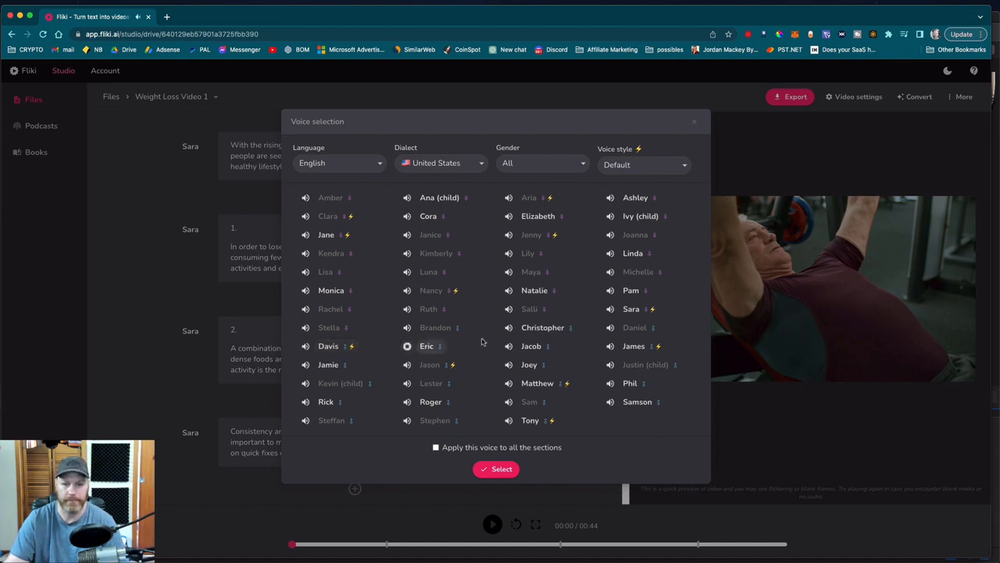
left_click(508, 291)
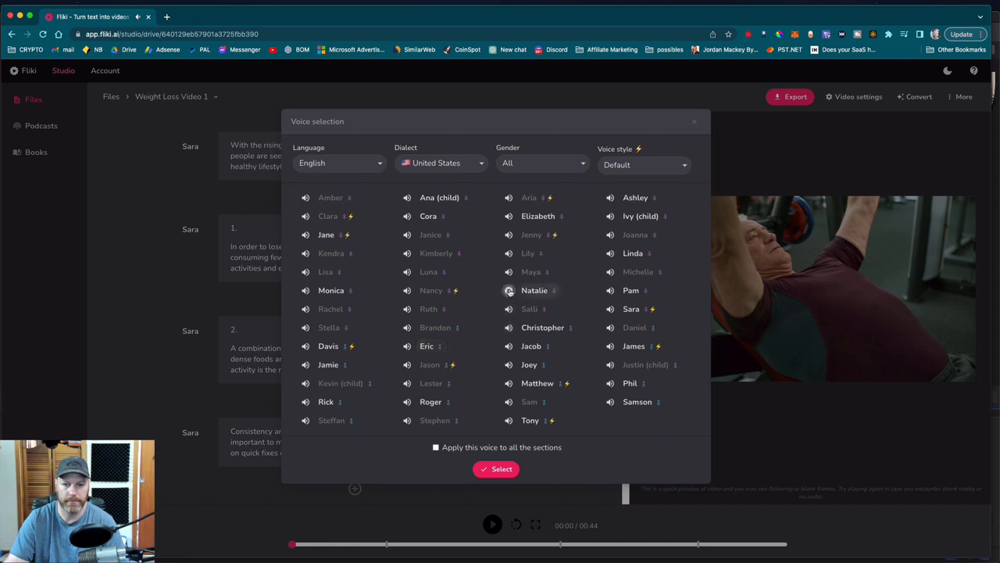
left_click(611, 199)
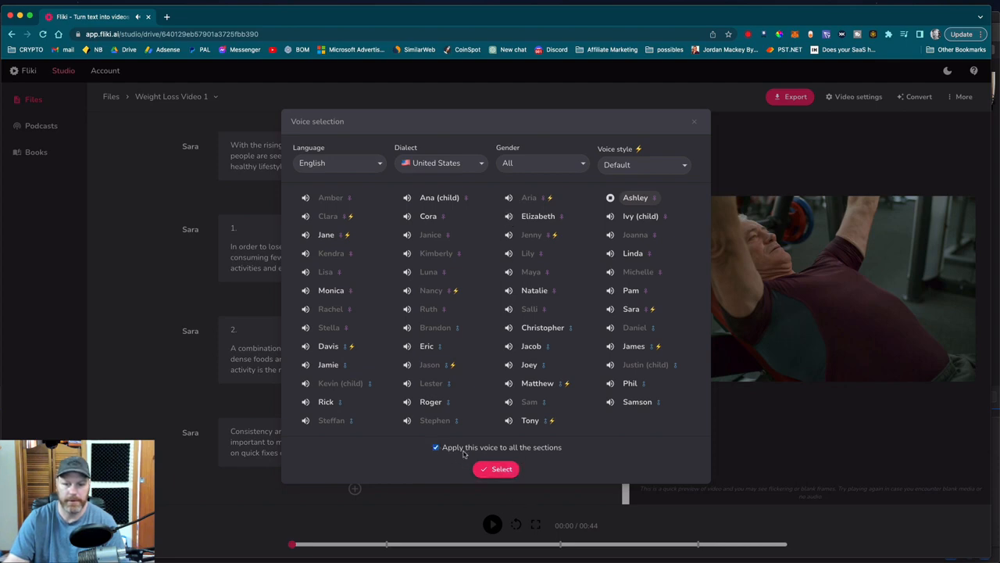
left_click(504, 471)
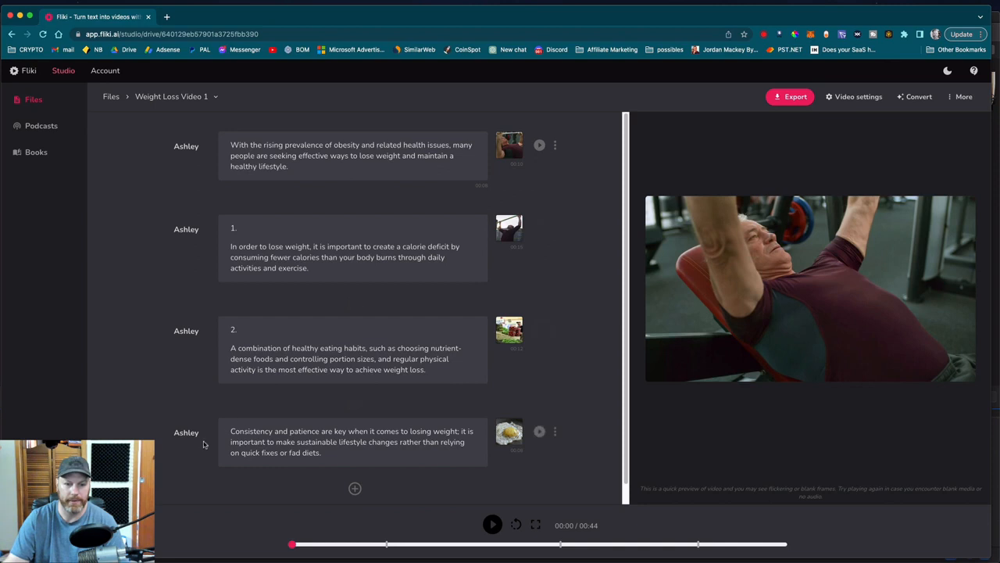
left_click(539, 432)
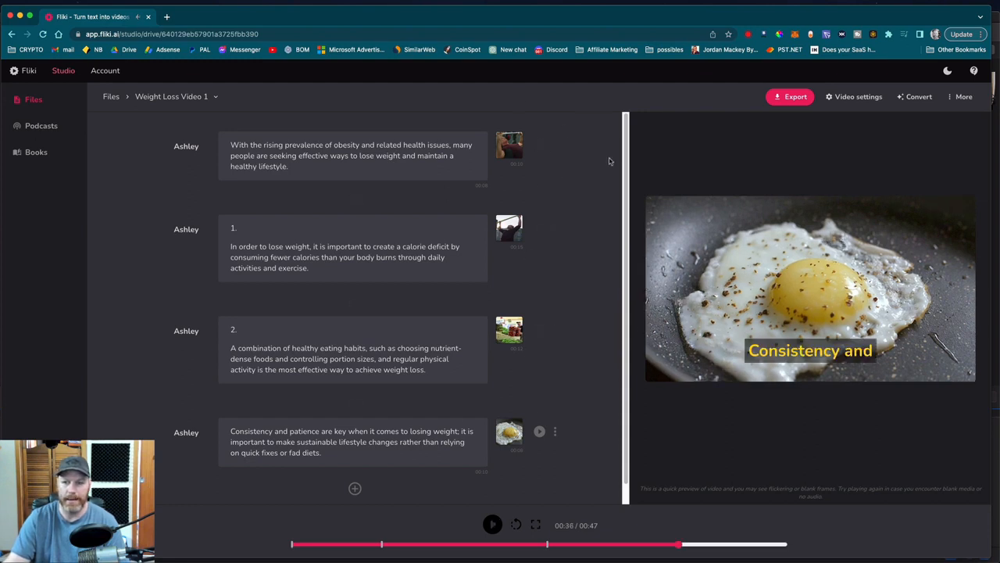
Set the stock track "Hammer Down" as the video's background music and preview the section numbered 2.
left_click(972, 100)
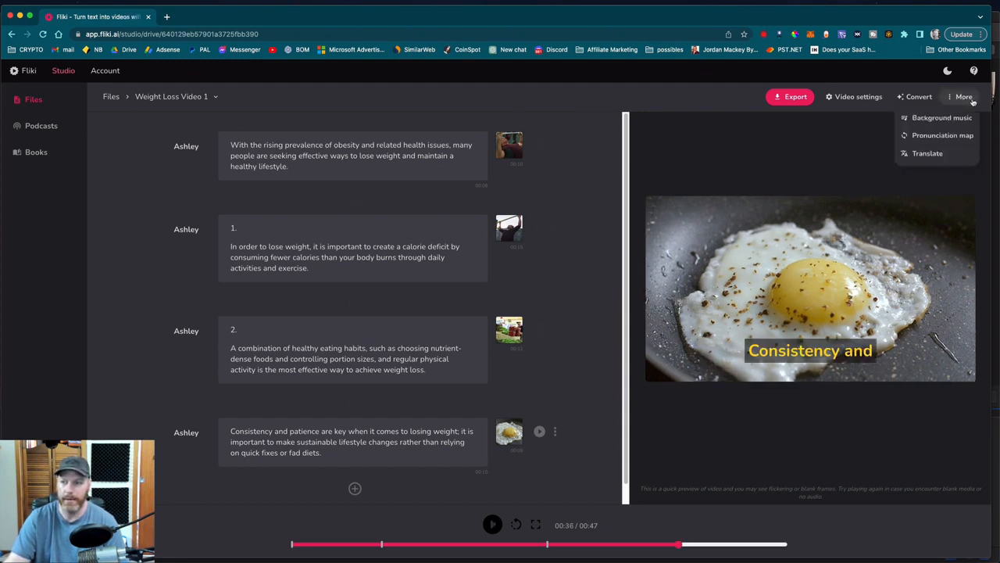
left_click(923, 120)
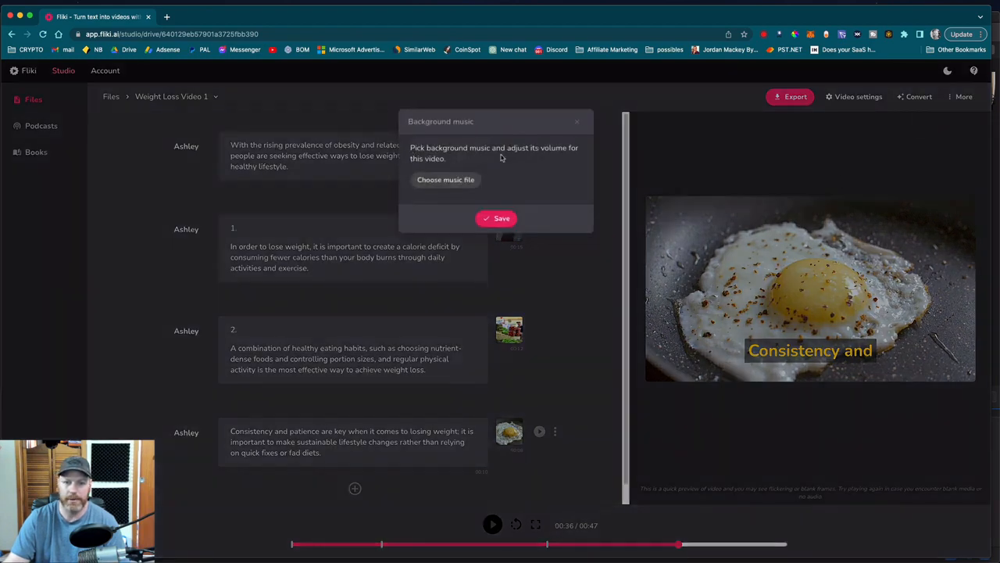
left_click(463, 186)
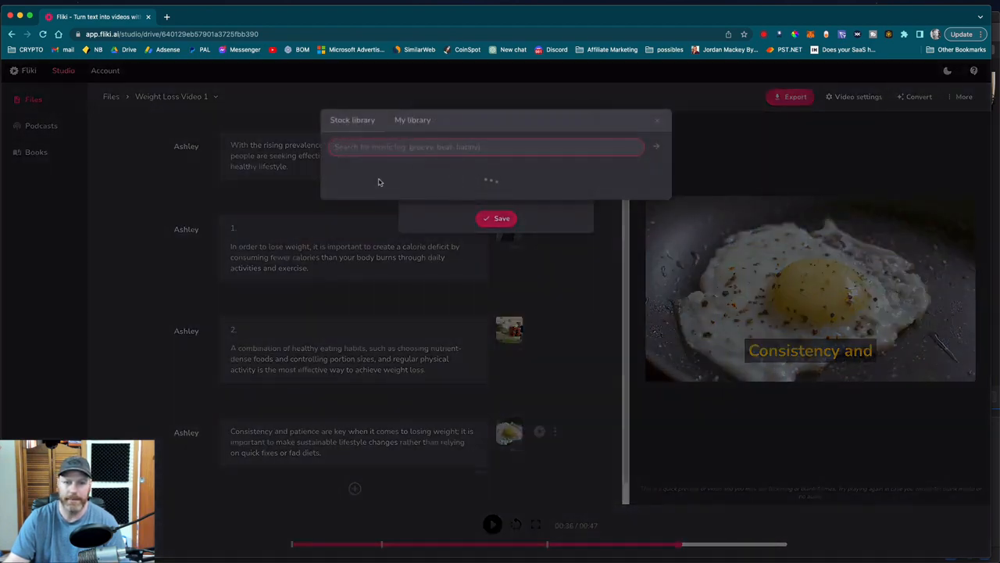
left_click(414, 125)
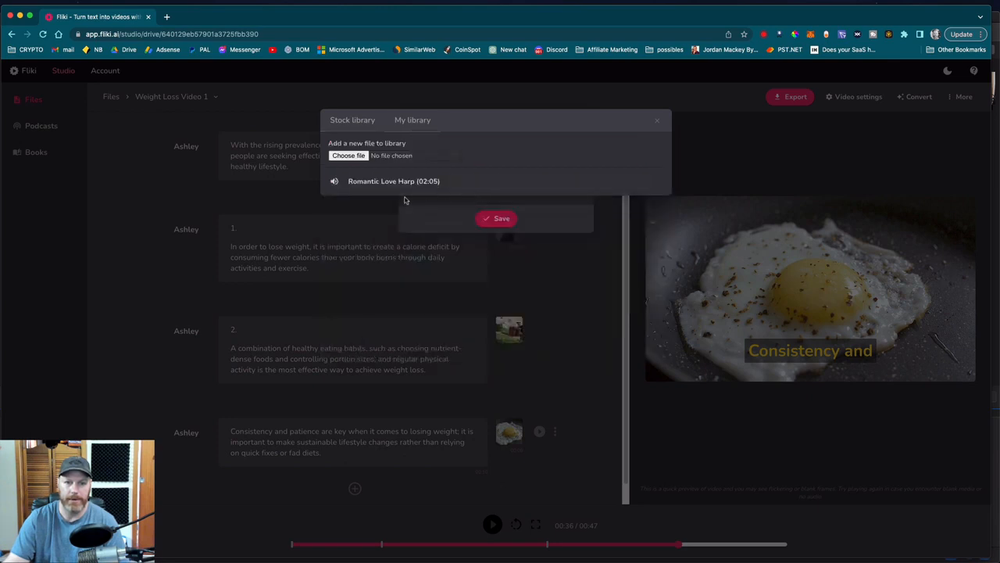
left_click(356, 123)
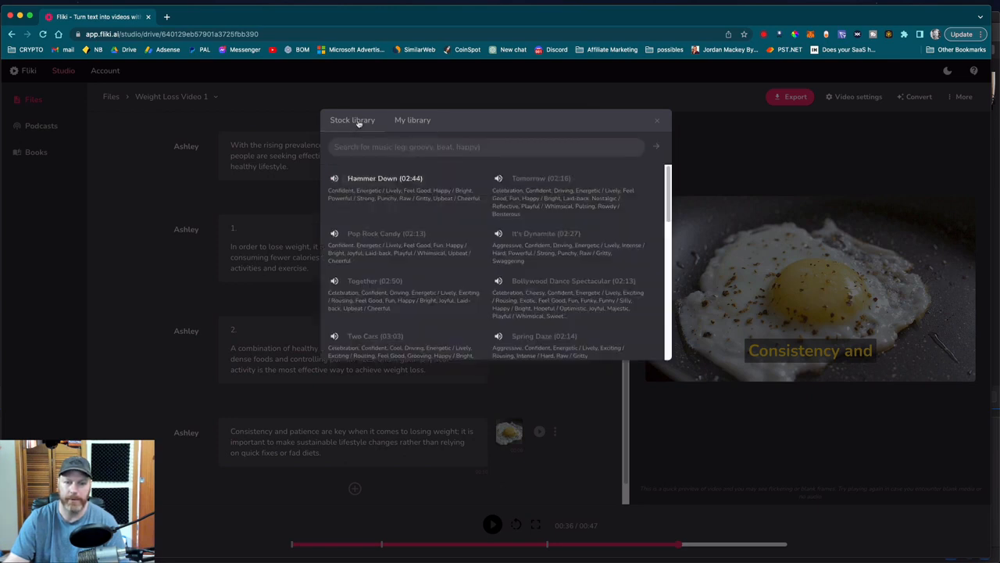
left_click(380, 178)
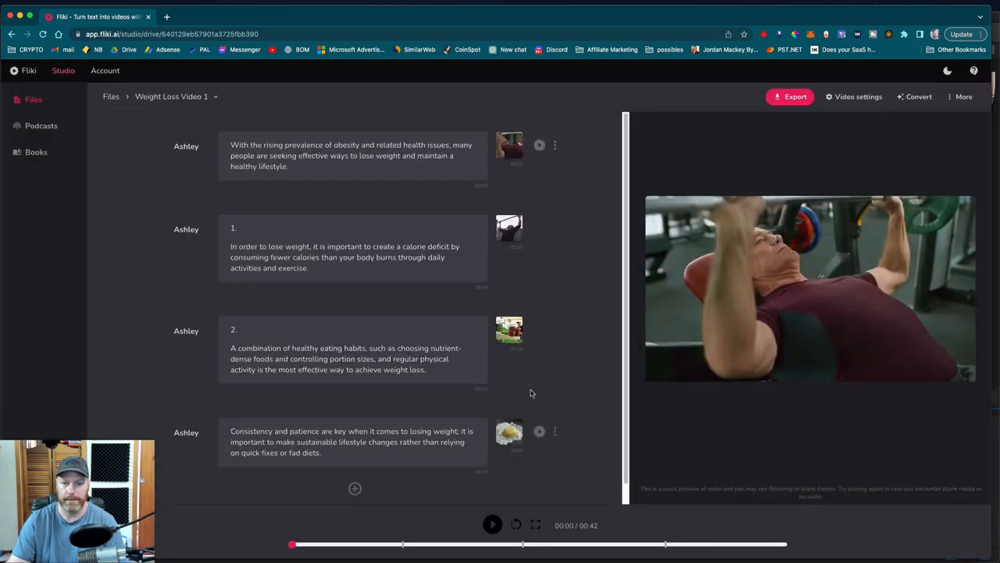
left_click(539, 330)
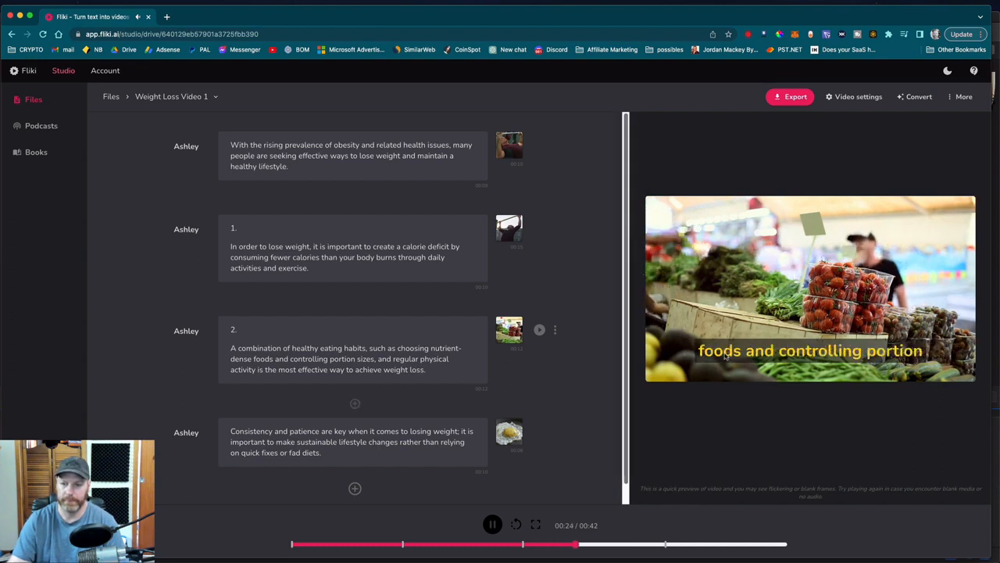
left_click(492, 525)
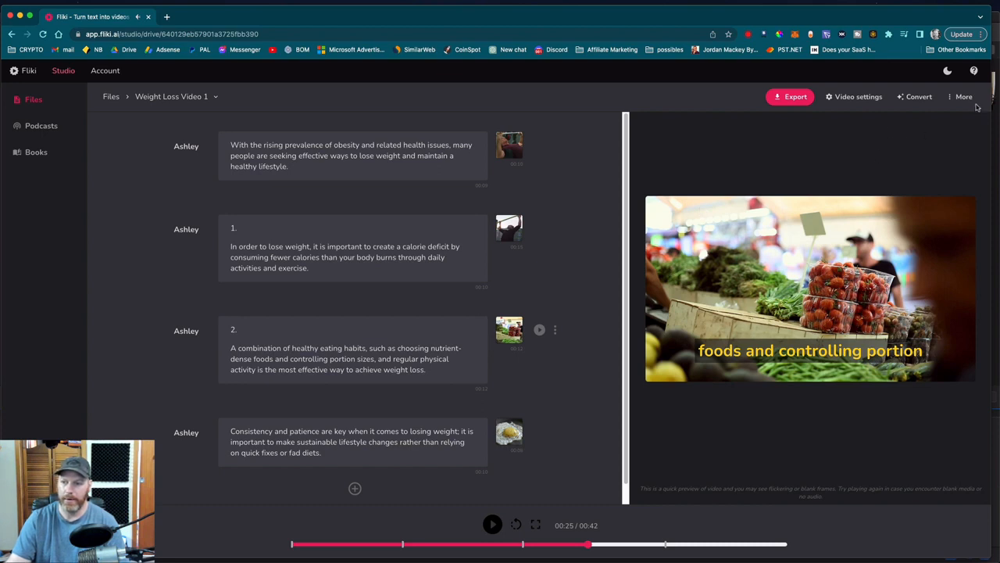
Export and download the finished video, and play the downloaded file weight-loss-video-1.mp4.
left_click(918, 99)
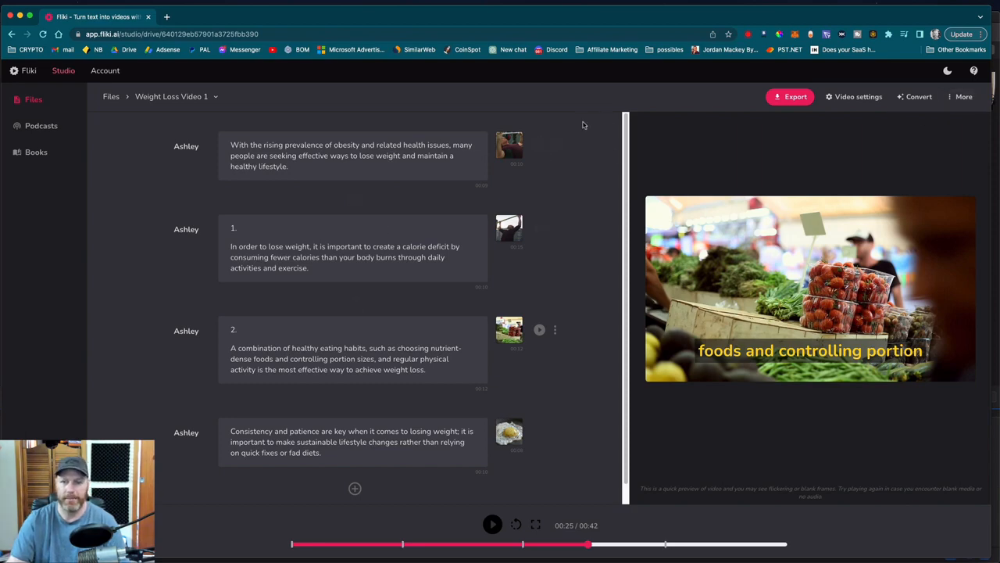
left_click(795, 97)
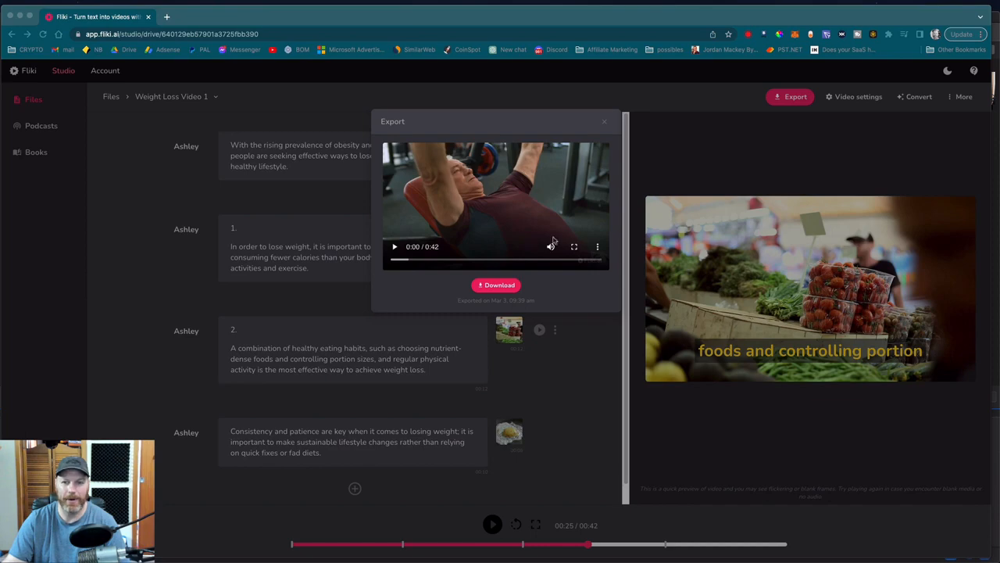
left_click(502, 286)
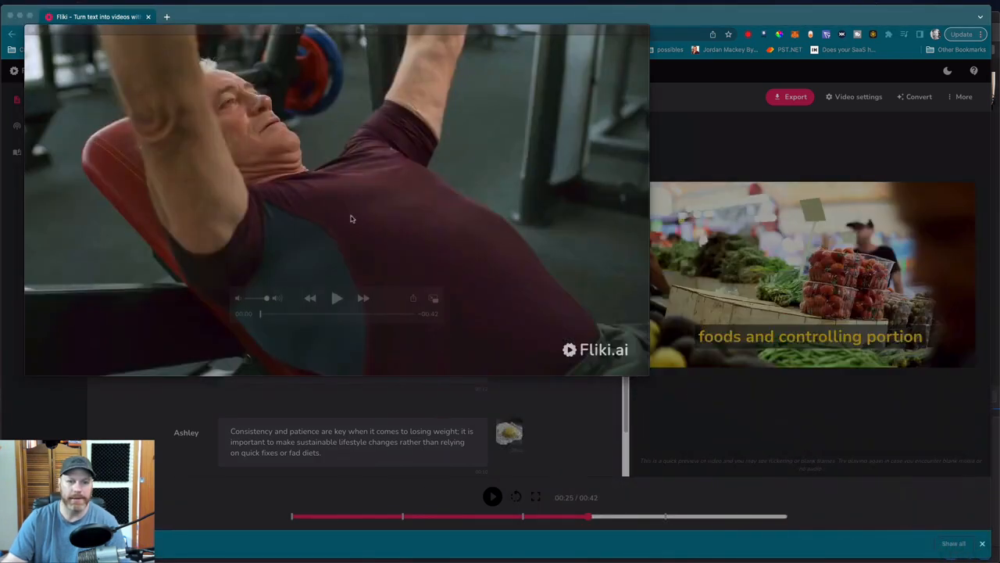
left_click(338, 302)
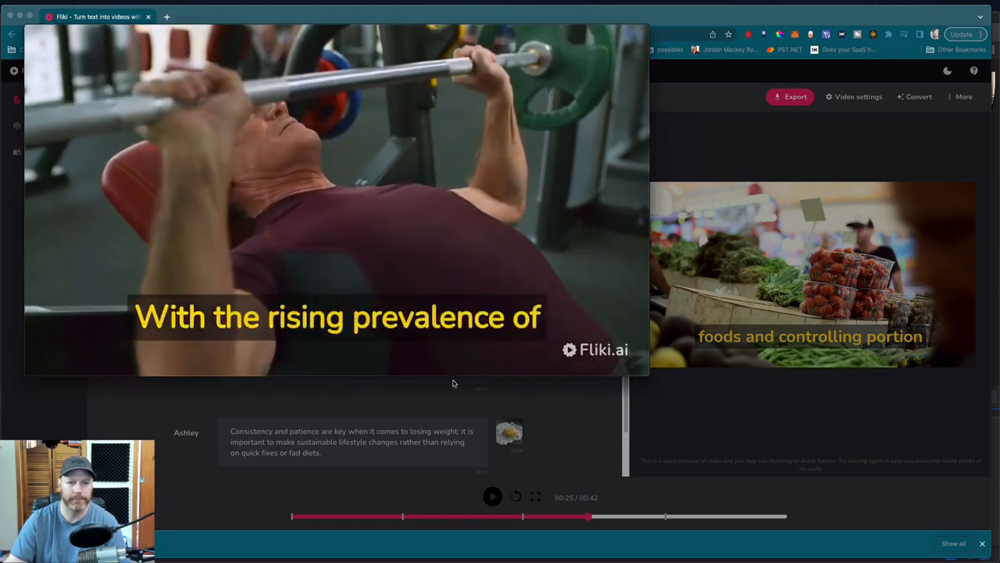